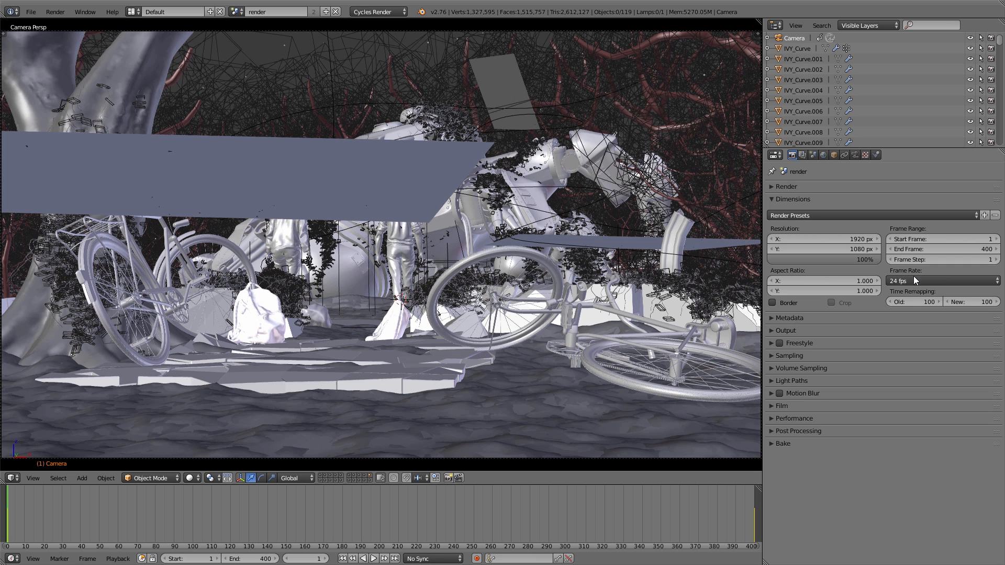
Set the scene's output frame rate to 25 fps and close the dimension settings.
{"action": "left_click", "coordinate": [914, 281]}
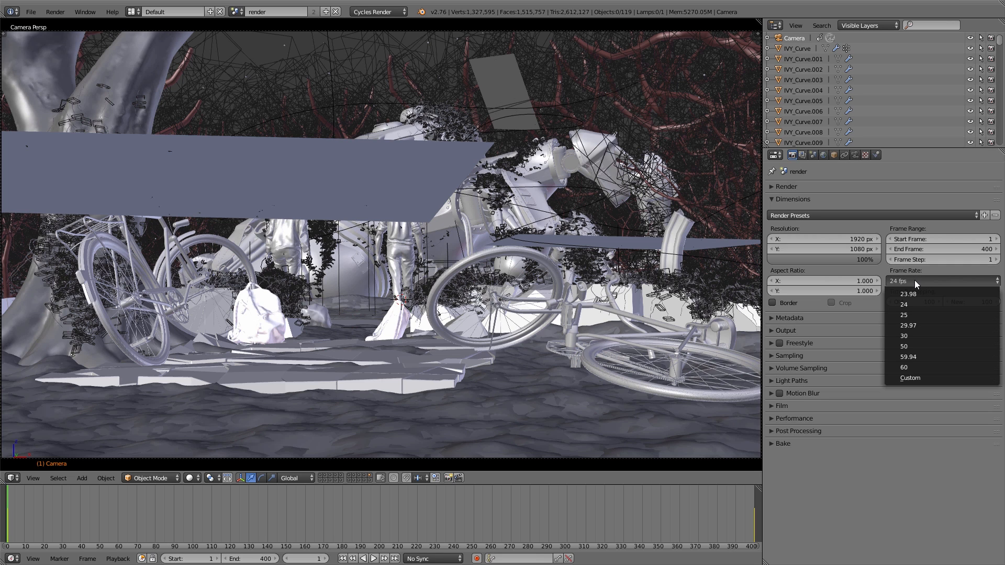
{"action": "left_click", "coordinate": [913, 314]}
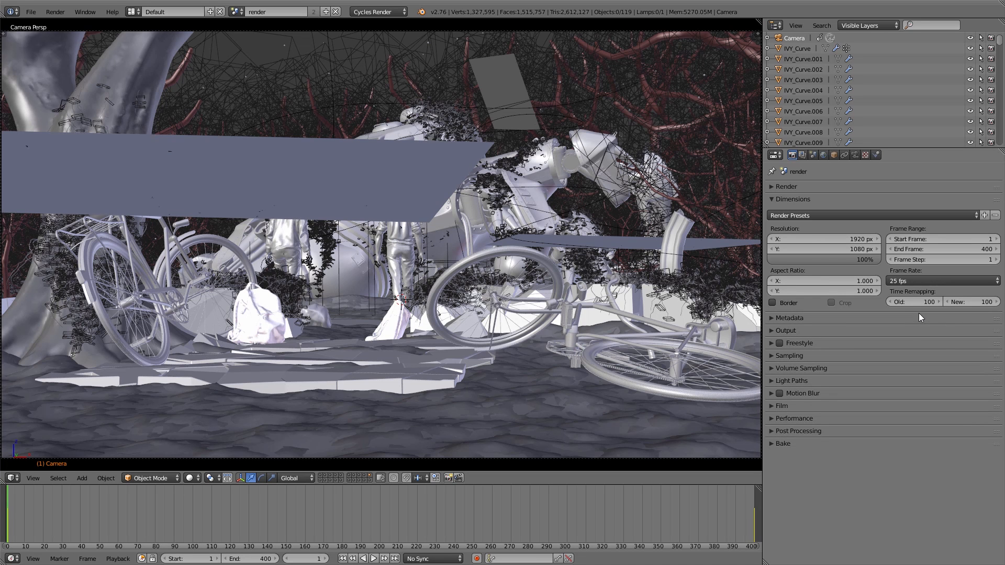
{"action": "left_click", "coordinate": [797, 200]}
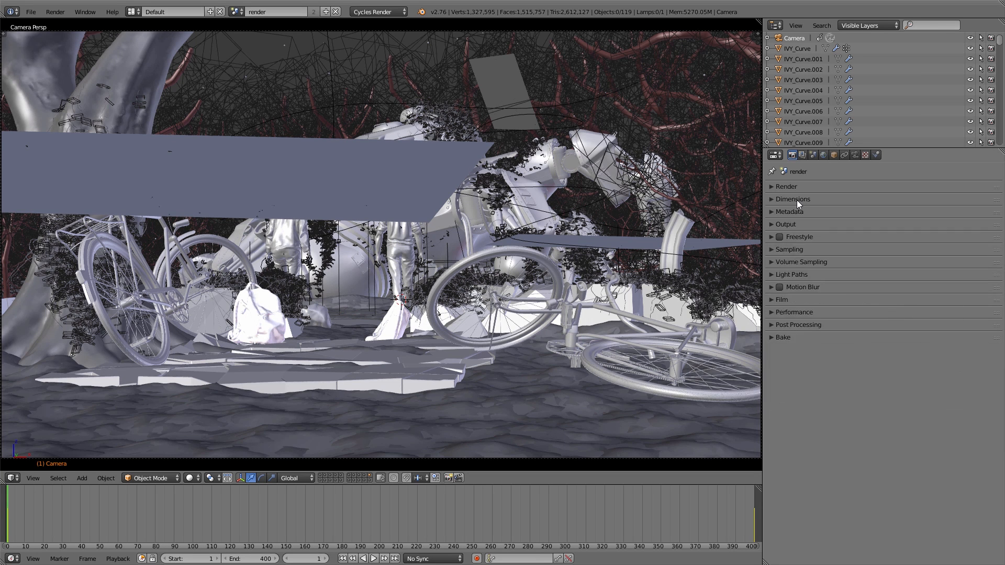
Expand the sampling settings and preview the mech on the ground in rendered shading before returning to solid shading.
{"action": "left_click", "coordinate": [788, 251]}
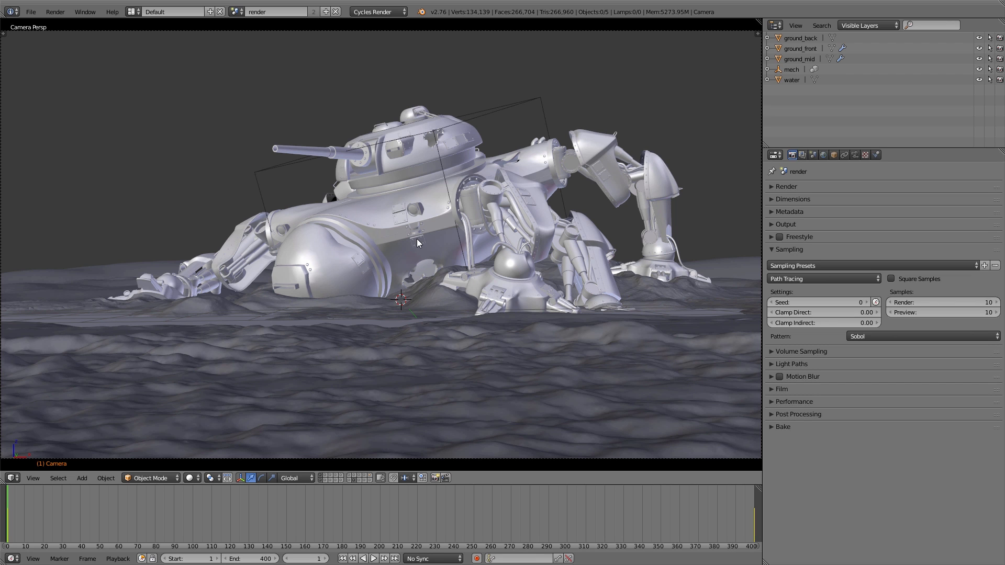
{"action": "key", "text": "shift+z"}
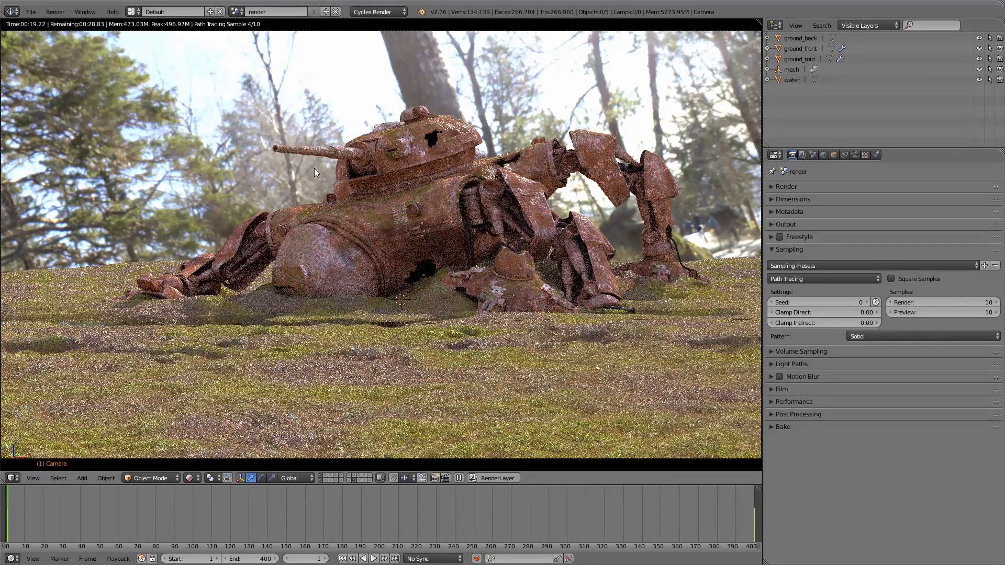
{"action": "key", "text": "shift+z"}
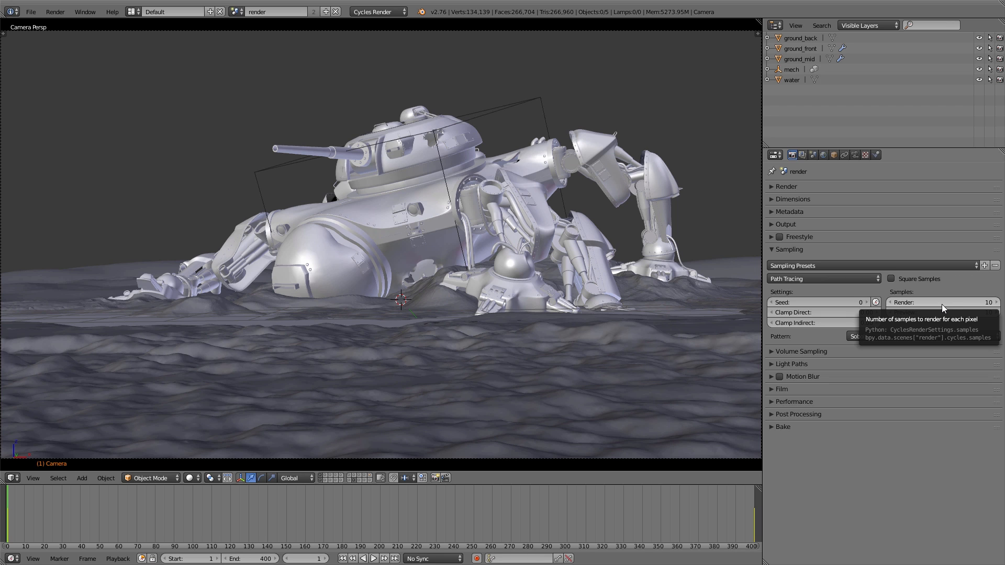
Set the number of final render samples to 50.
{"action": "left_click", "coordinate": [941, 304]}
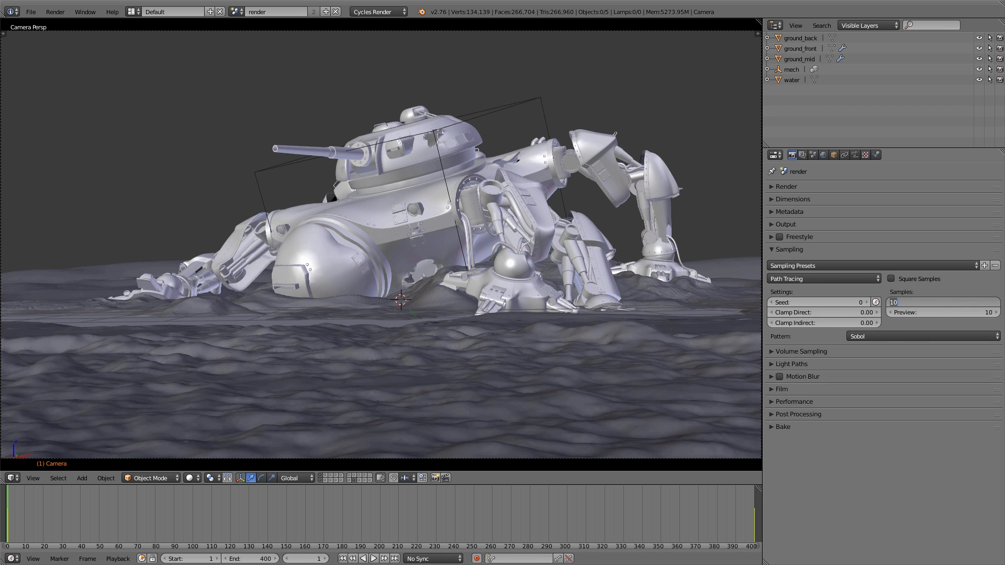
{"action": "type", "text": "50"}
{"action": "key", "text": "Return"}
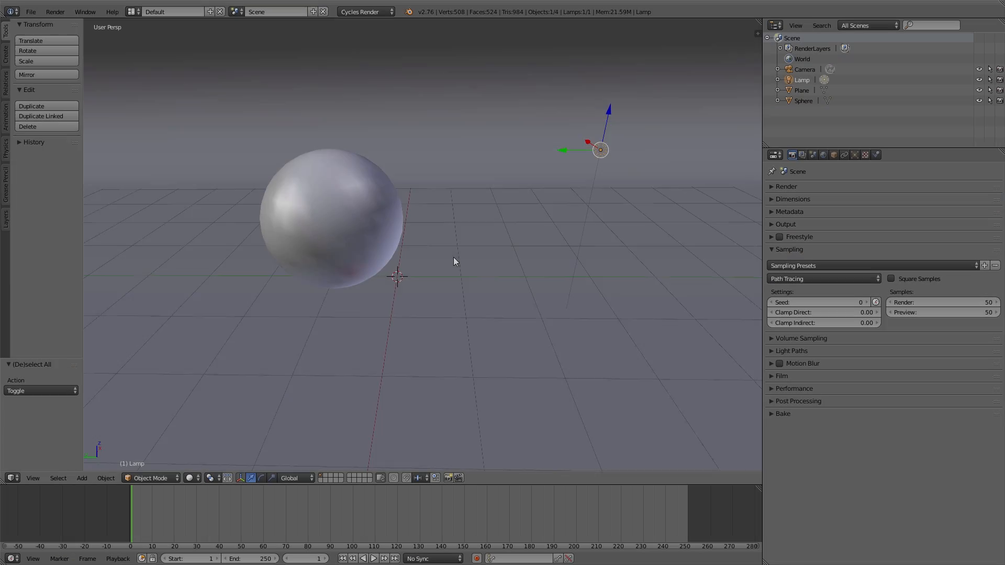
Preview the sphere test scene in rendered shading and set both Clamp Direct and Clamp Indirect to 5.00.
{"action": "key", "text": "shift+z"}
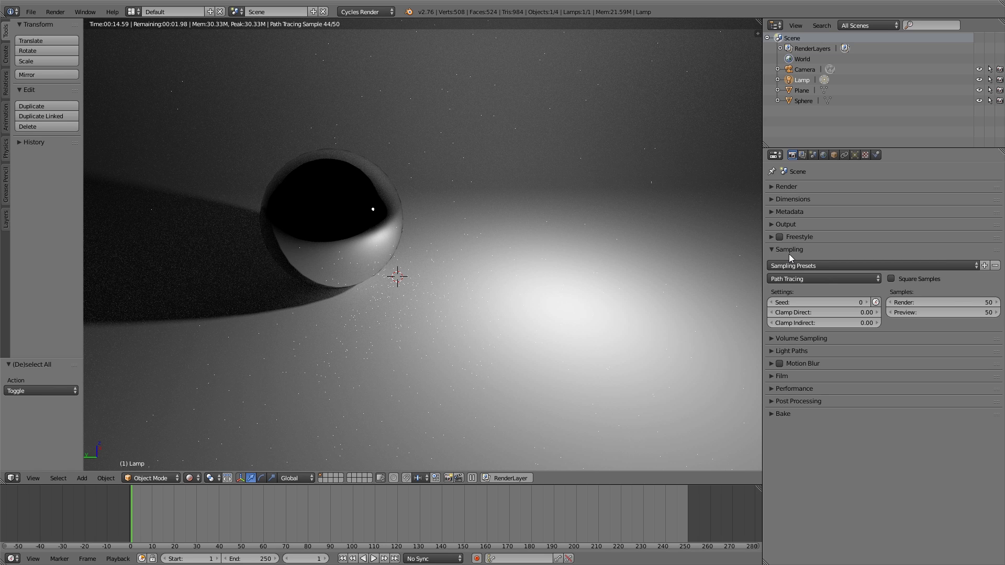
{"action": "left_click", "coordinate": [812, 313]}
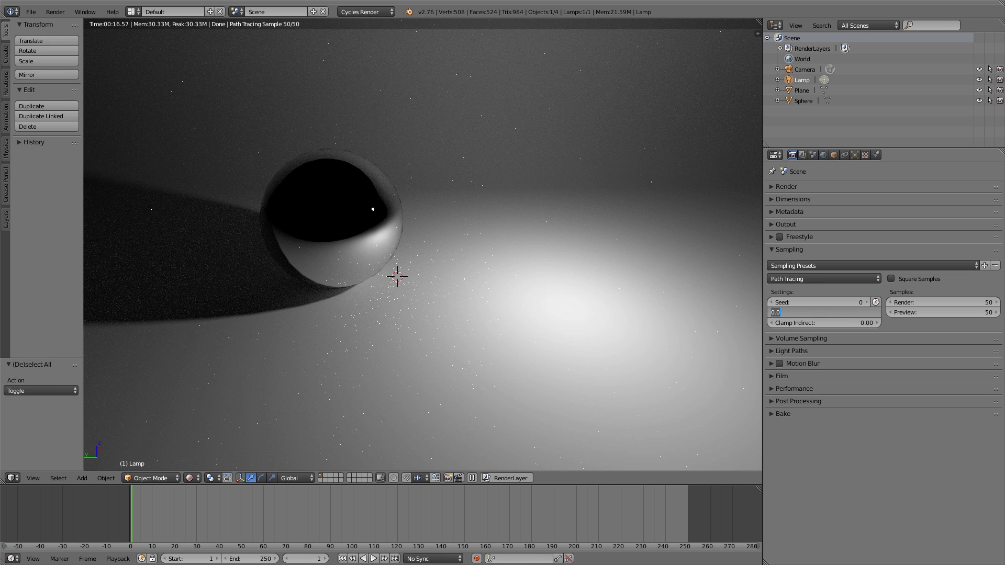
{"action": "type", "text": "5"}
{"action": "key", "text": "Return"}
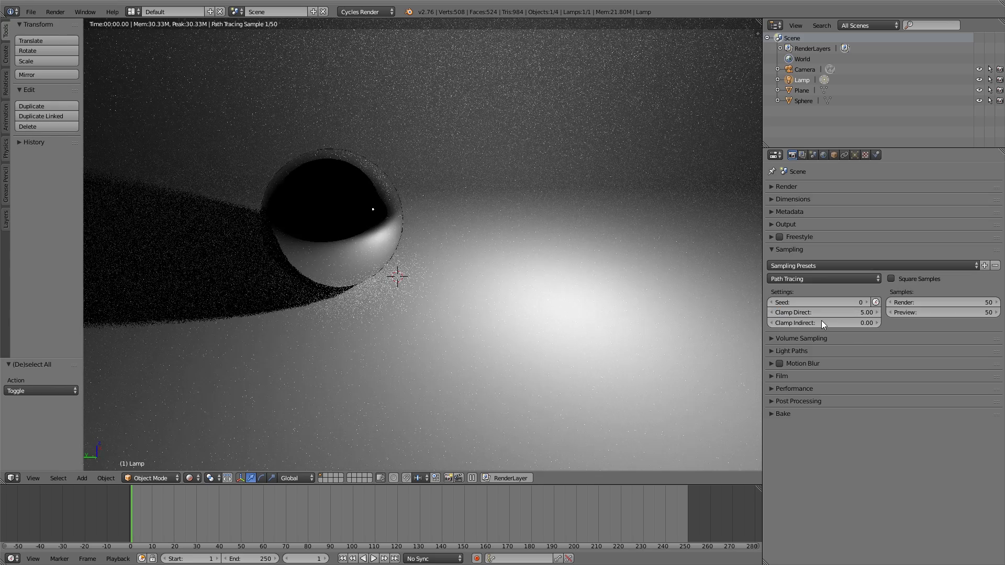
{"action": "left_click", "coordinate": [822, 323]}
{"action": "type", "text": "5"}
Lower Clamp Direct and Clamp Indirect to 4.00 in the sphere test scene.
{"action": "key", "text": "shift+Tab"}
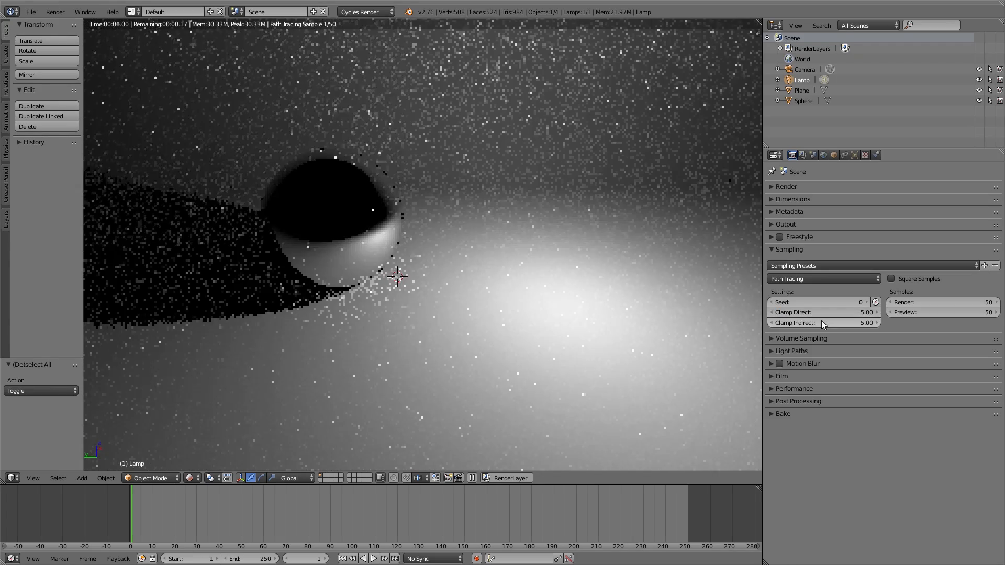
{"action": "type", "text": "4"}
{"action": "key", "text": "Return"}
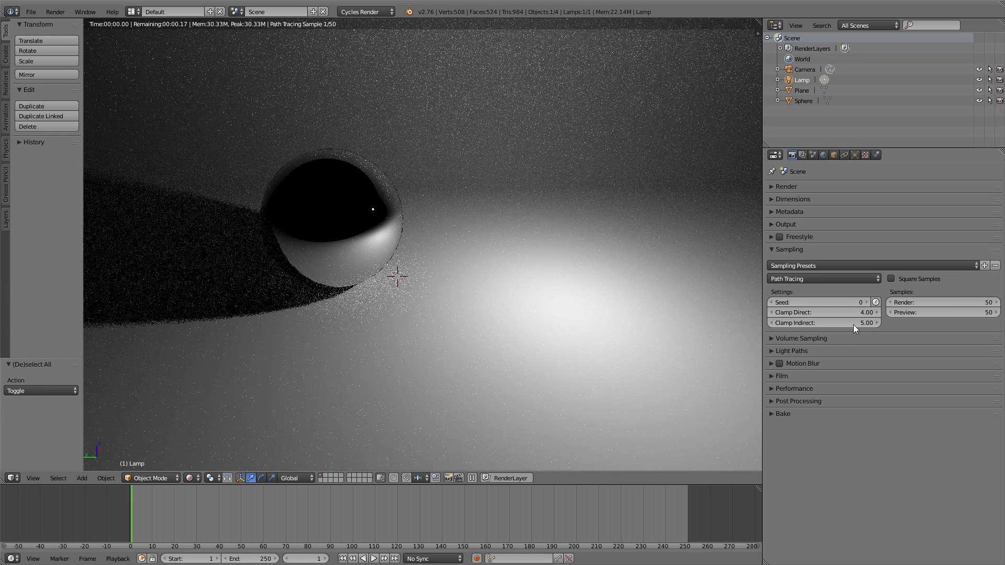
{"action": "left_click", "coordinate": [854, 323]}
{"action": "type", "text": "4"}
{"action": "key", "text": "Return"}
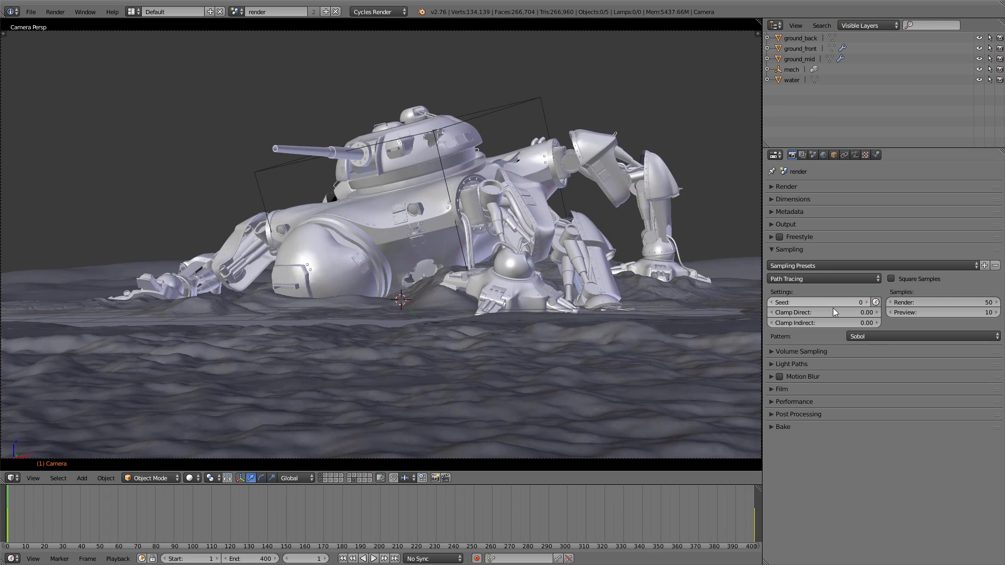
Set Clamp Direct and Clamp Indirect to 5.00 in the mech scene and turn on the animated seed.
{"action": "left_click", "coordinate": [829, 312]}
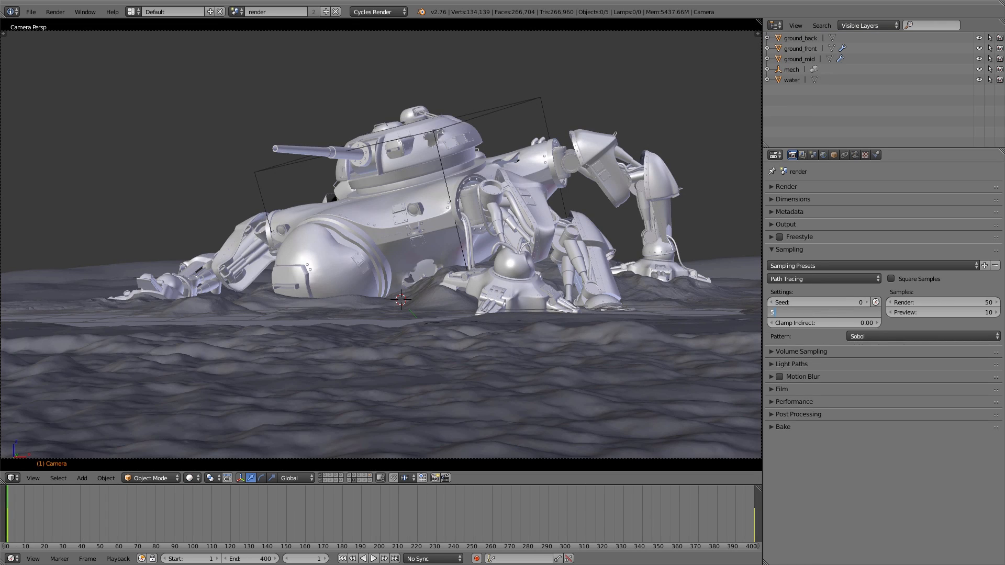
{"action": "key", "text": "Tab"}
{"action": "type", "text": "5"}
{"action": "key", "text": "Return"}
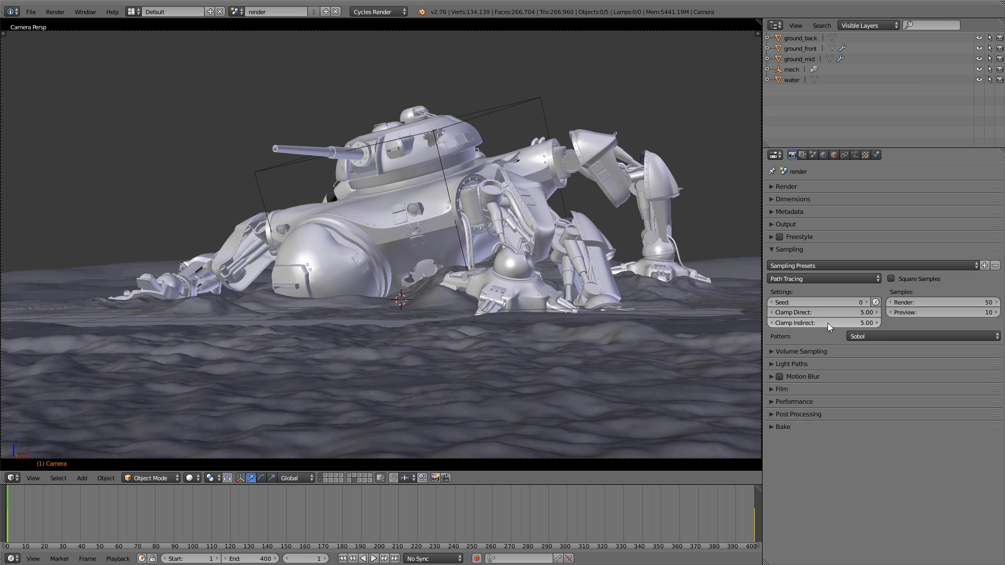
{"action": "left_click", "coordinate": [876, 303]}
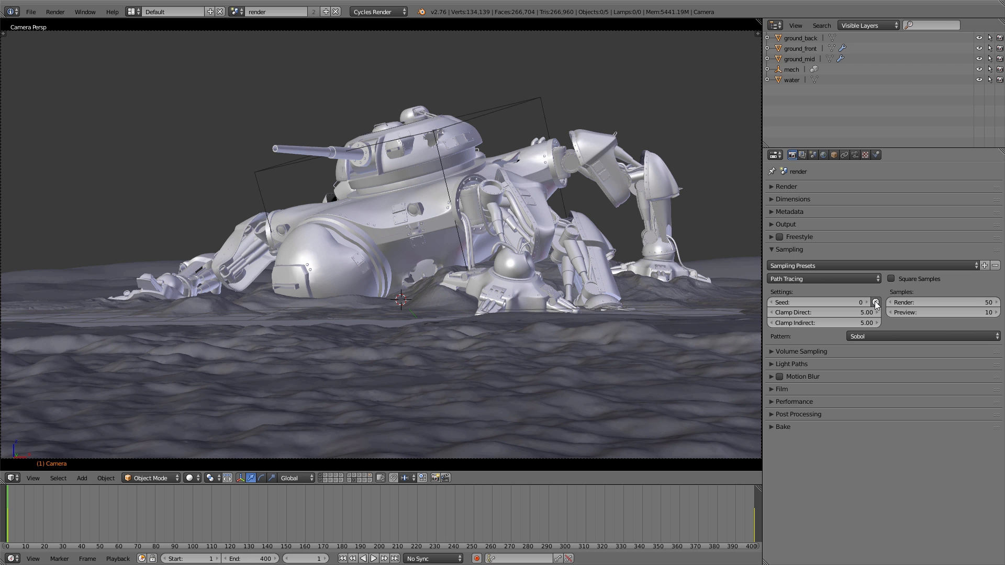
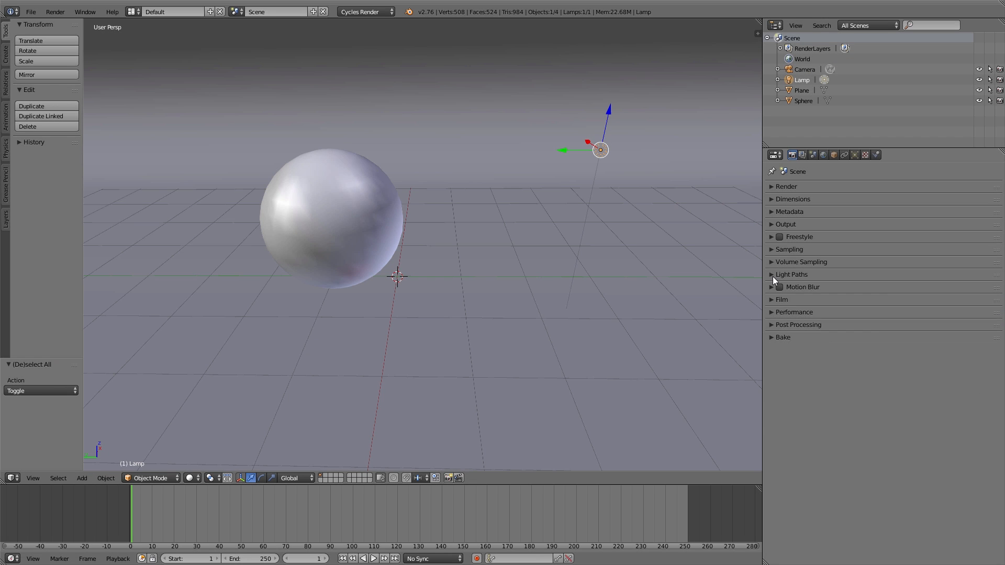
Preview the sphere test scene in rendered shading and turn off refractive and reflective caustics.
{"action": "key", "text": "shift+z"}
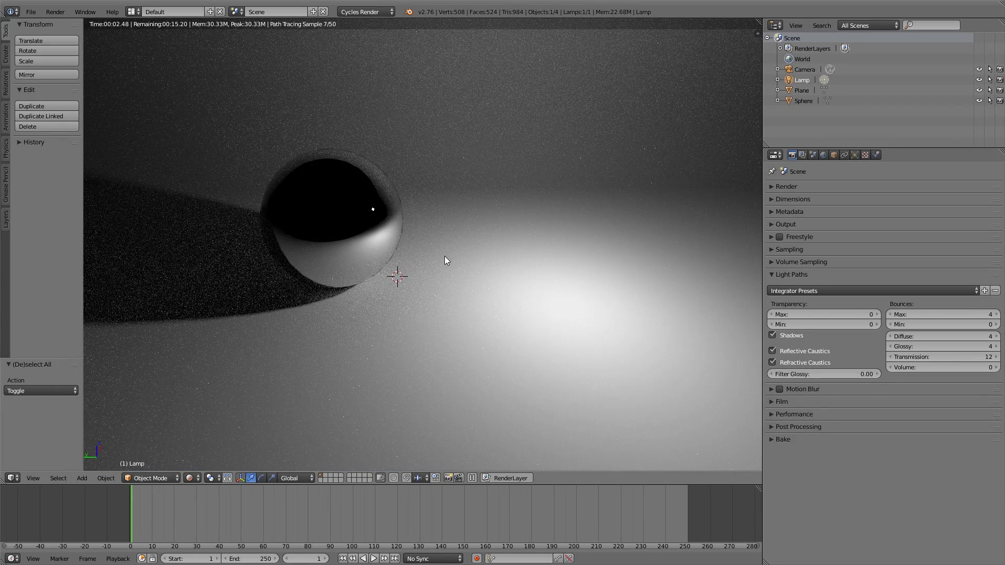
{"action": "left_click", "coordinate": [773, 363]}
{"action": "left_click", "coordinate": [773, 351]}
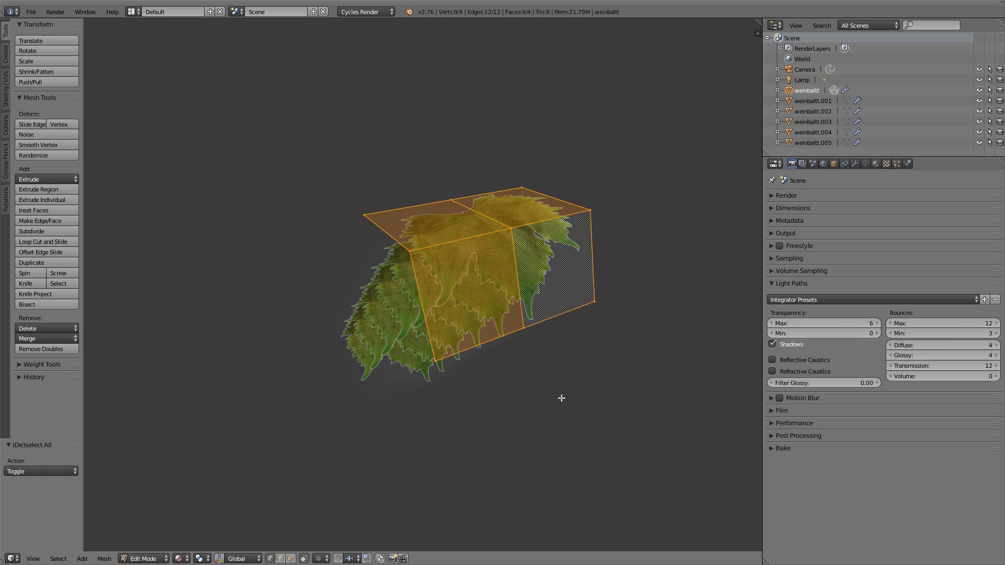
Return the leaf mesh to Object Mode and preview the rendered leaves inside a render border around them.
{"action": "middle_click_drag", "start_coordinate": [522, 383], "coordinate": [448, 422]}
{"action": "key", "text": "Tab"}
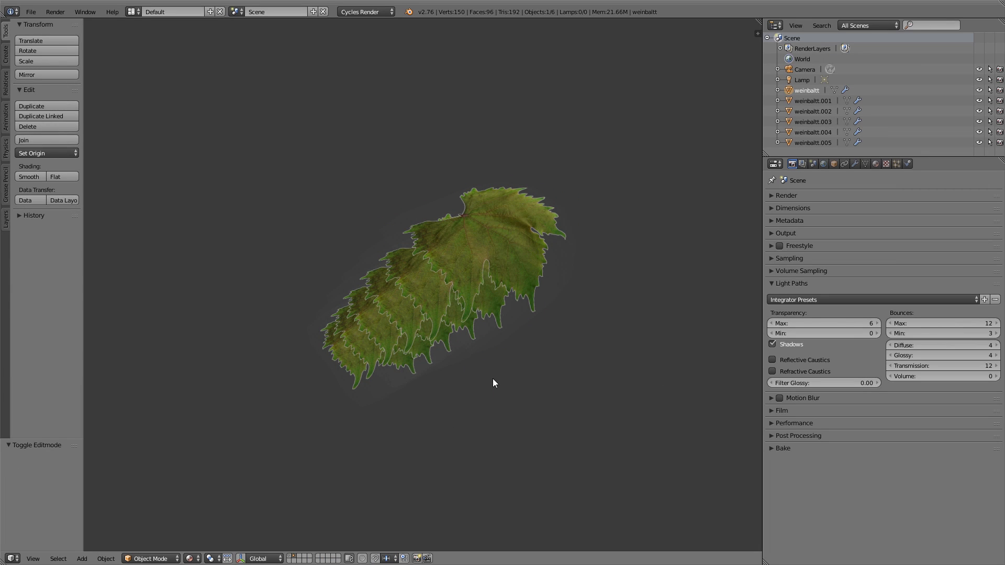
{"action": "key", "text": "ctrl+b"}
{"action": "left_click_drag", "start_coordinate": [237, 127], "coordinate": [652, 458]}
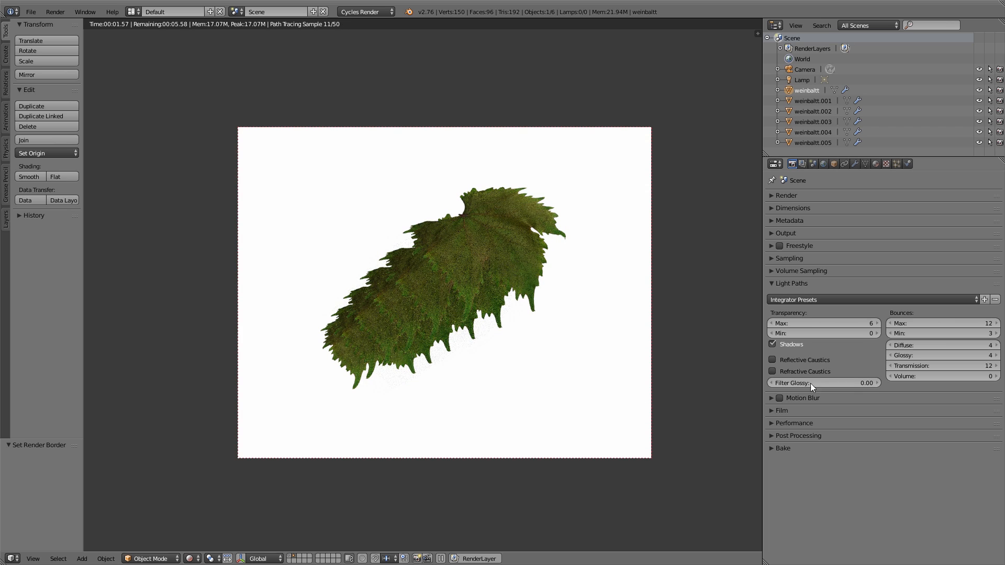
Set the leaf scene's maximum transparency bounces to 0, raise them one by one to 5, and return them to 0.
{"action": "mouse_move", "coordinate": [803, 324]}
{"action": "left_mouse_down"}
{"action": "mouse_move", "coordinate": [771, 324]}
{"action": "mouse_move", "coordinate": [807, 329]}
{"action": "left_mouse_up"}
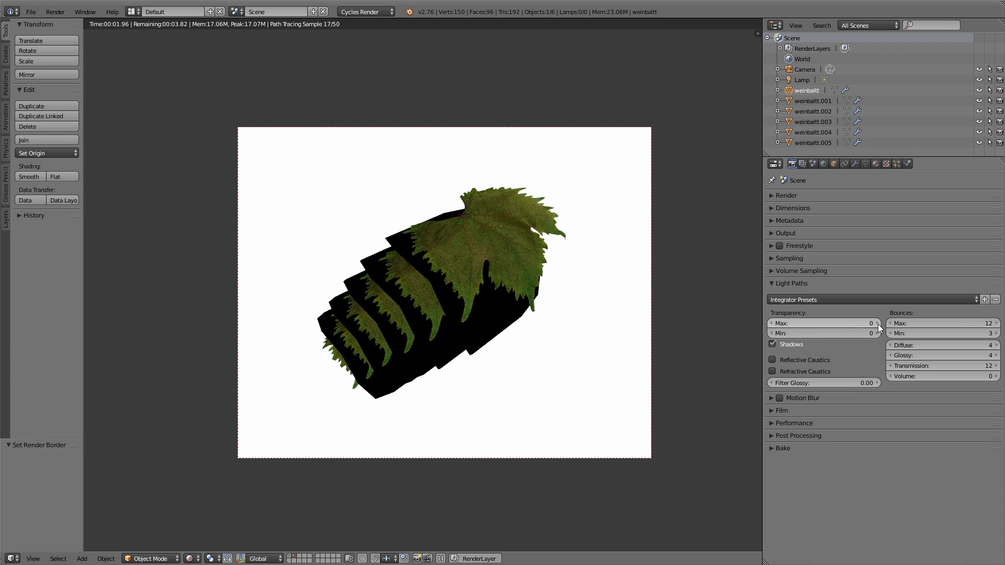
{"action": "left_click", "coordinate": [878, 323]}
{"action": "left_click", "coordinate": [879, 324]}
{"action": "left_click", "coordinate": [879, 323]}
{"action": "left_click", "coordinate": [879, 324]}
{"action": "left_click", "coordinate": [879, 324]}
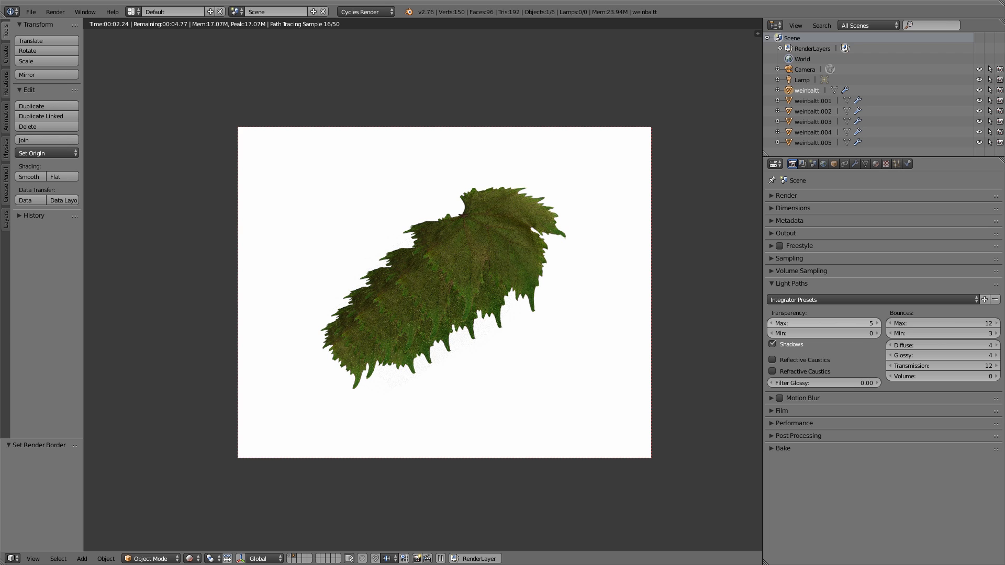
{"action": "left_click_drag", "start_coordinate": [877, 328], "coordinate": [833, 327]}
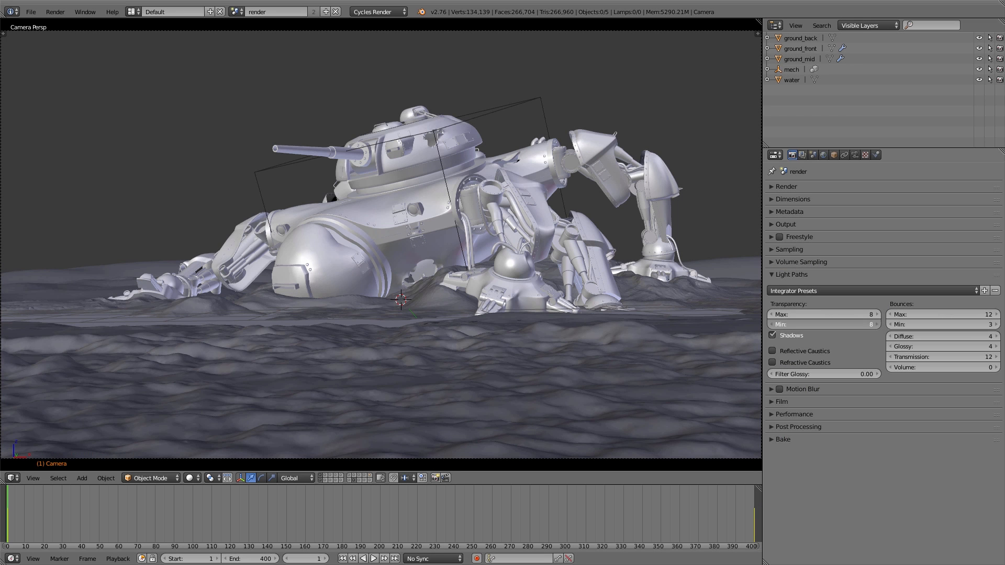
Set the mech scene's transparency bounces to a minimum of 0 and a maximum of 4.
{"action": "left_click", "coordinate": [853, 325]}
{"action": "type", "text": "0"}
{"action": "key", "text": "Return"}
{"action": "left_click", "coordinate": [853, 315]}
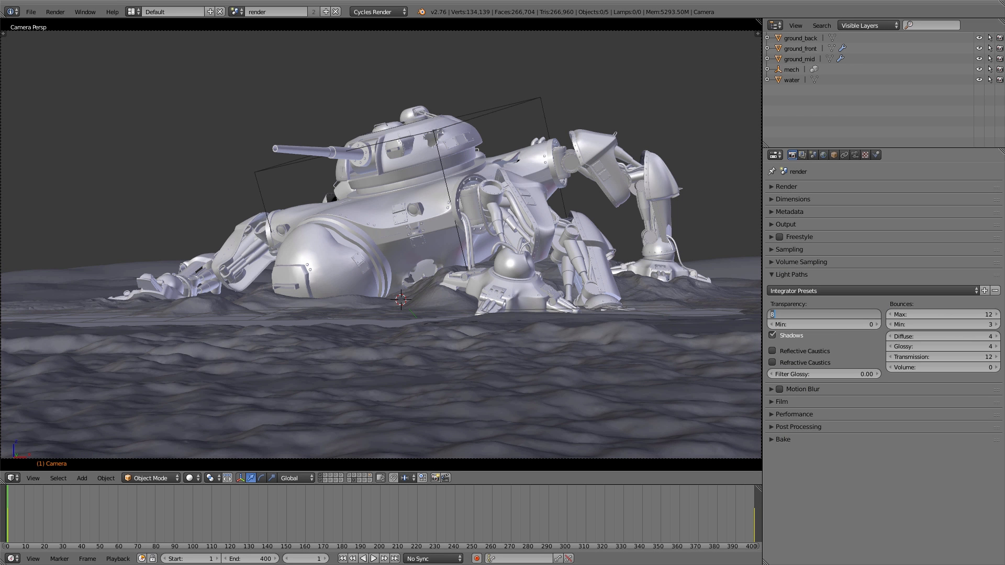
{"action": "type", "text": "4"}
{"action": "key", "text": "Return"}
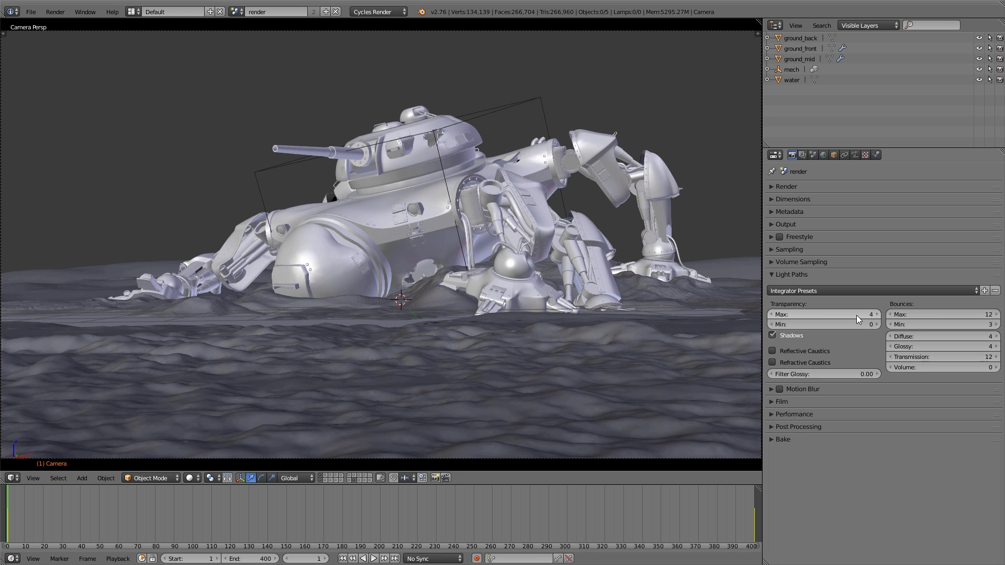
Set the mech scene's overall light bounces to a minimum of 0 and a maximum of 8.
{"action": "left_click", "coordinate": [974, 324]}
{"action": "type", "text": "0"}
{"action": "key", "text": "Return"}
{"action": "left_click", "coordinate": [967, 316]}
{"action": "type", "text": "8"}
{"action": "key", "text": "Return"}
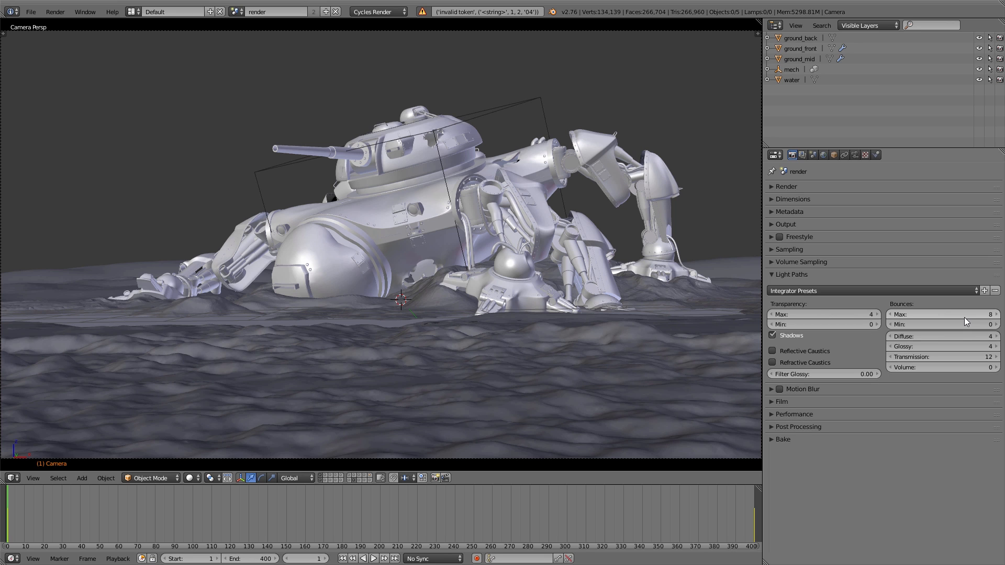
Set the glossy bounces to 8 and both the transmission and volume bounces to 4.
{"action": "left_click", "coordinate": [962, 348]}
{"action": "type", "text": "8"}
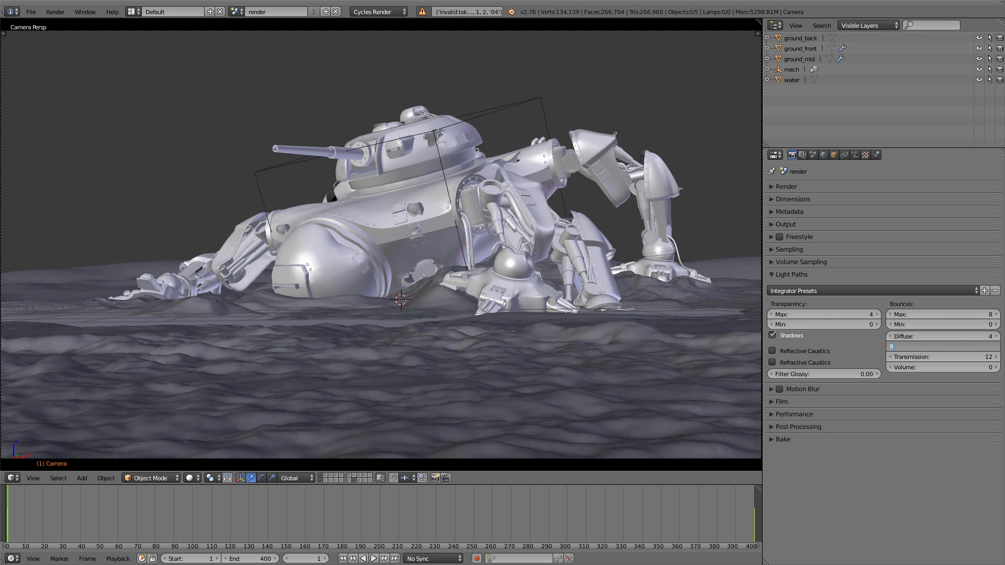
{"action": "key", "text": "Return"}
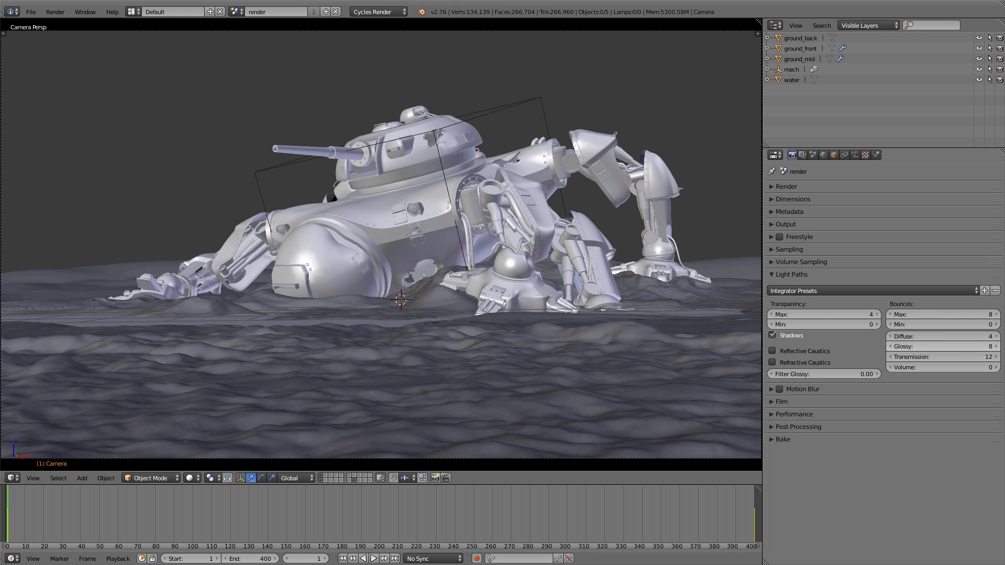
{"action": "left_click", "coordinate": [961, 357]}
{"action": "type", "text": "4"}
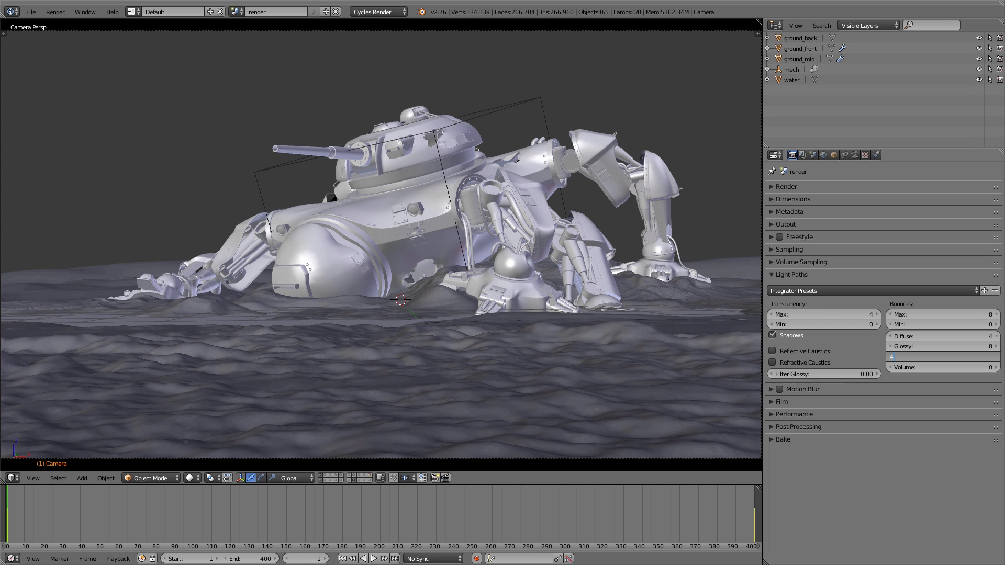
{"action": "key", "text": "Return"}
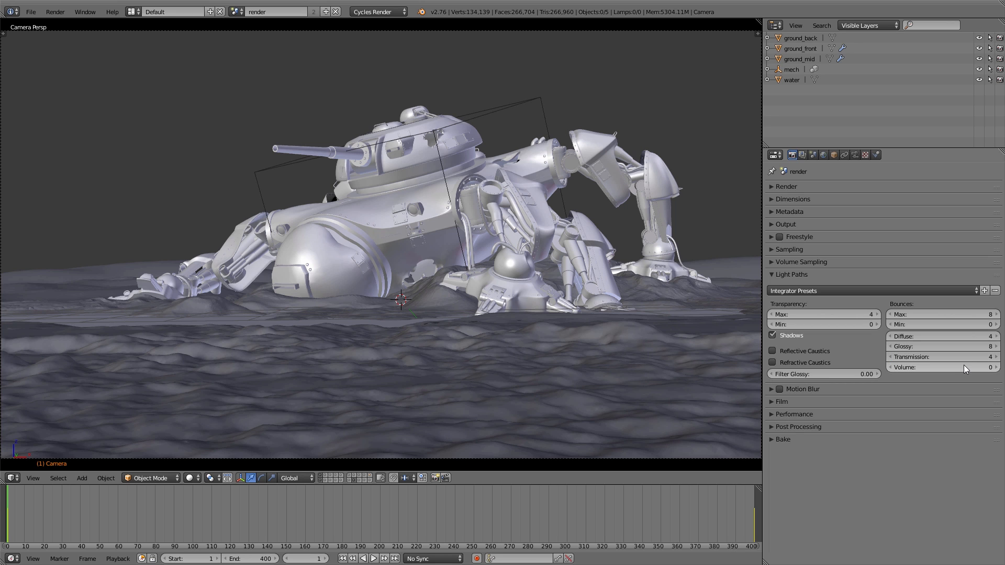
{"action": "left_click", "coordinate": [964, 366]}
{"action": "type", "text": "4"}
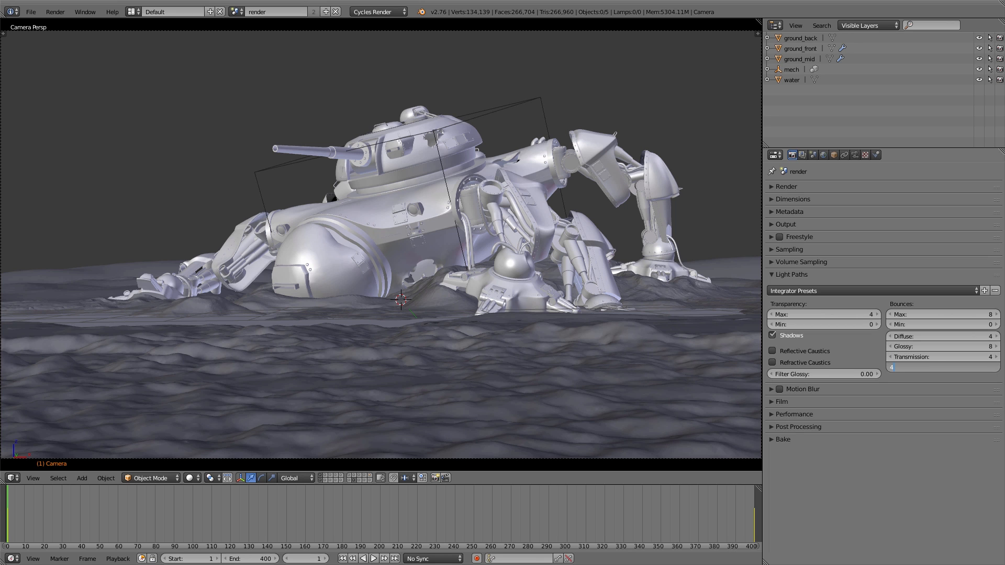
{"action": "key", "text": "Return"}
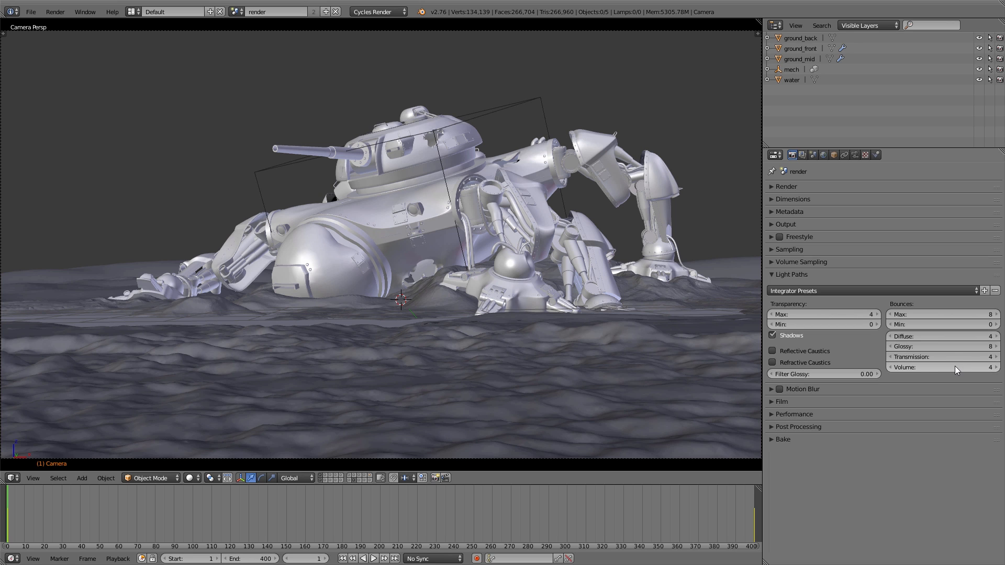
Set Filter Glossy to 0.50 in the mech scene's light path settings.
{"action": "left_click", "coordinate": [838, 374]}
{"action": "key", "text": "BackSpace"}
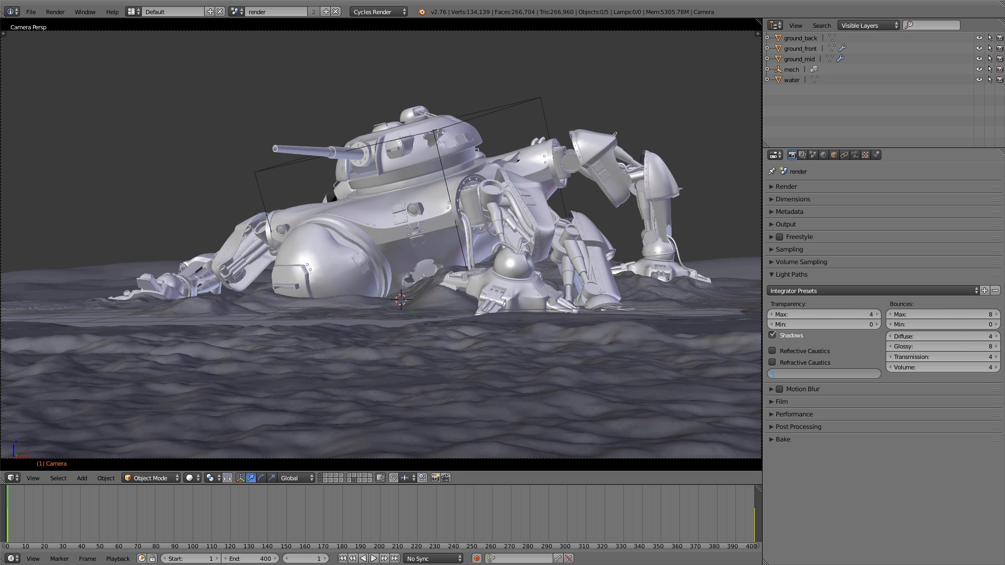
{"action": "key", "text": "Return"}
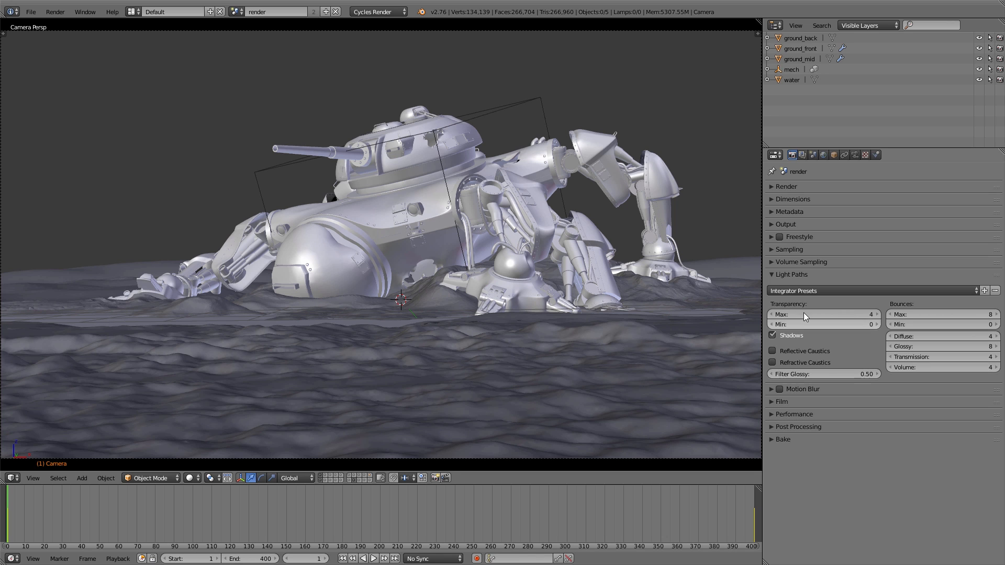
{"action": "left_click", "coordinate": [798, 274]}
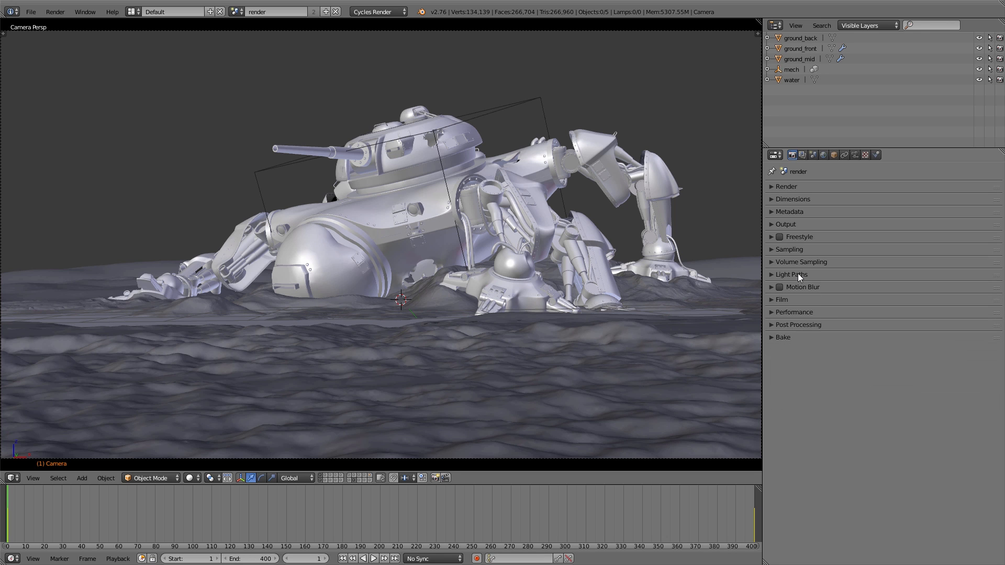
Turn on the transparent film background and motion blur for the mech scene.
{"action": "left_click", "coordinate": [780, 299]}
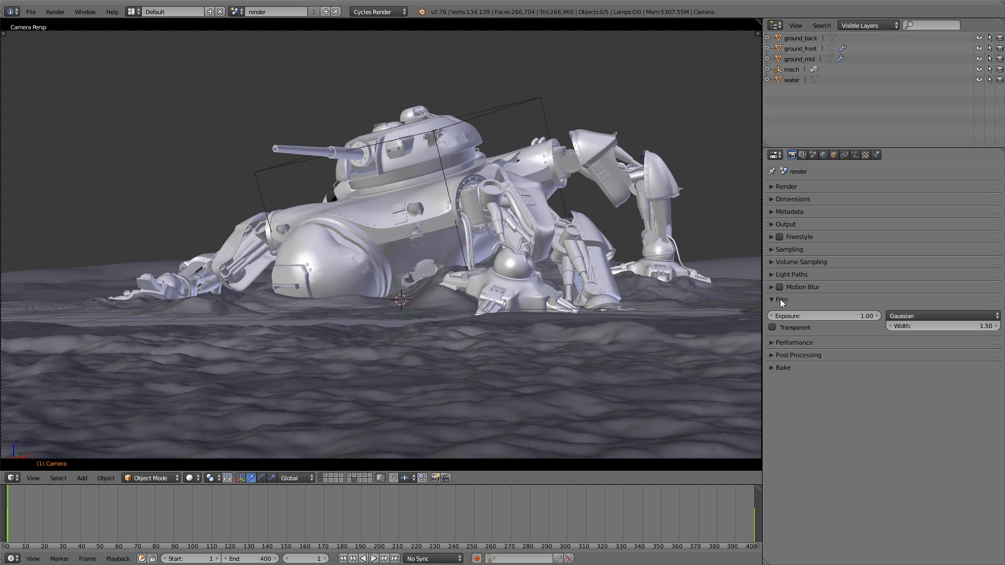
{"action": "left_click", "coordinate": [772, 327]}
{"action": "left_click", "coordinate": [777, 300]}
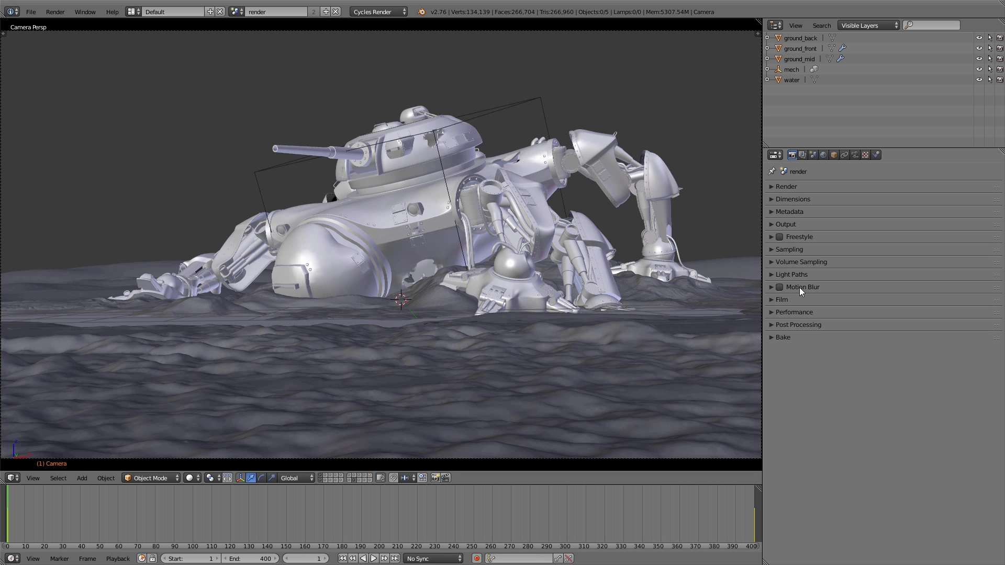
{"action": "left_click", "coordinate": [800, 288]}
{"action": "left_click", "coordinate": [784, 288]}
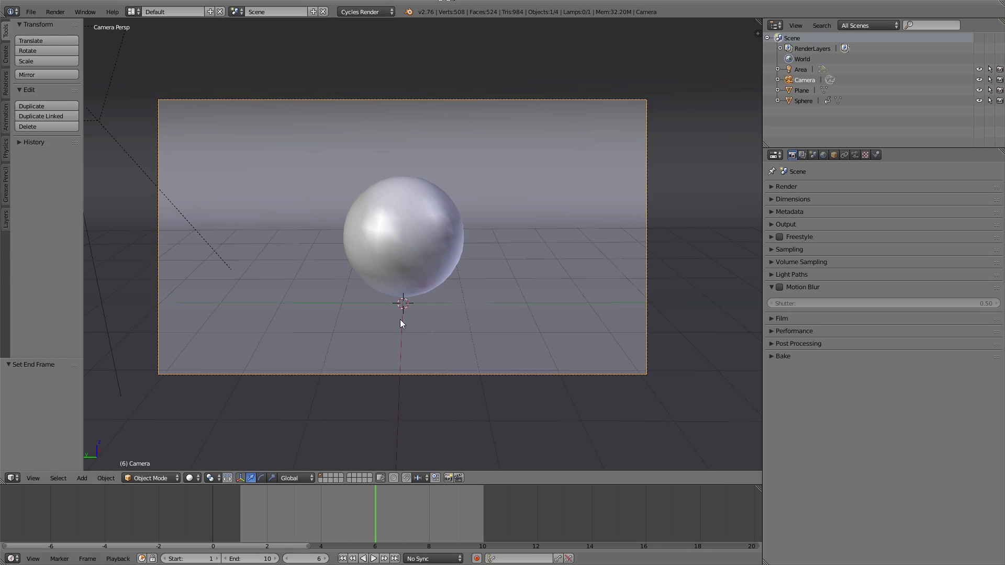
Play the animation in the moving sphere scene, stop it at frame 6 and deselect the sphere.
{"action": "right_click", "coordinate": [401, 263]}
{"action": "key", "text": "alt+a"}
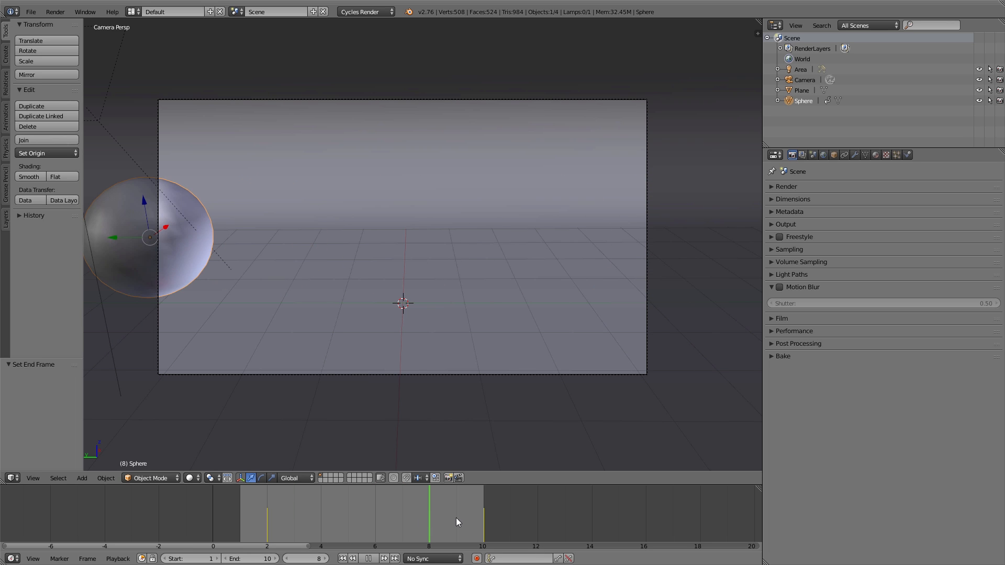
{"action": "left_click", "coordinate": [373, 516]}
{"action": "key", "text": "alt+a"}
{"action": "key", "text": "a"}
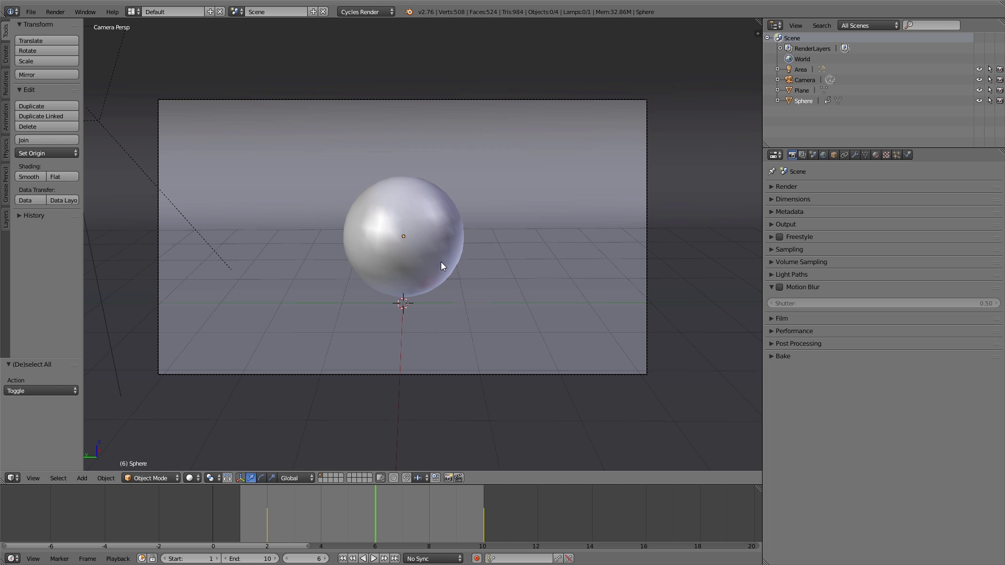
Render frame 6 of the sphere scene without motion blur, and render it again with motion blur turned on.
{"action": "key", "text": "F12"}
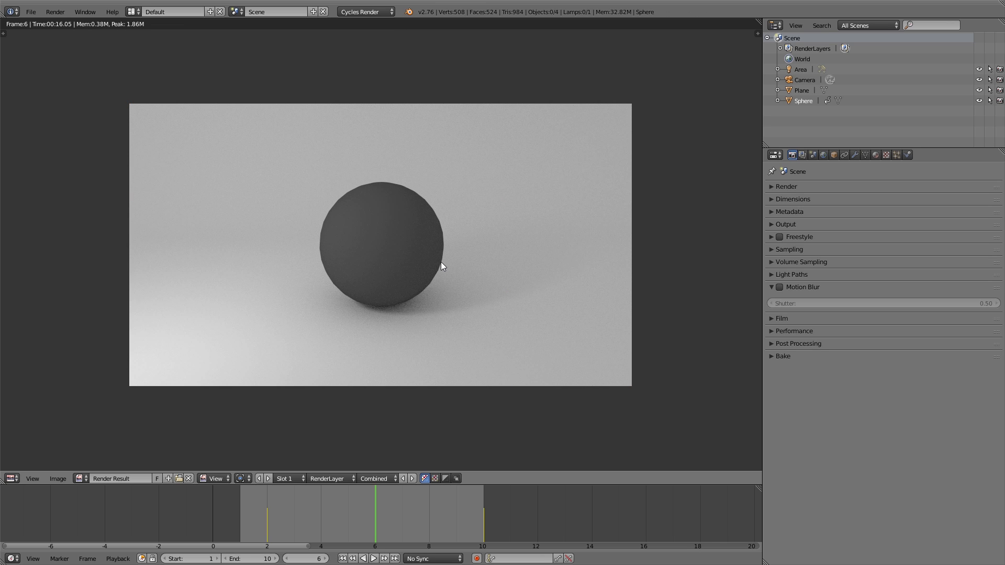
{"action": "key", "text": "Escape"}
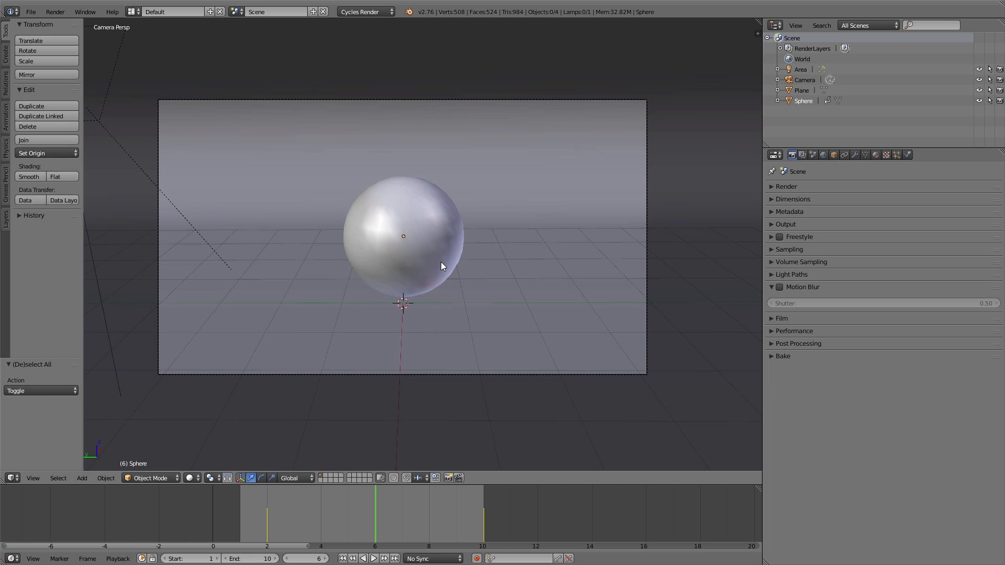
{"action": "left_click", "coordinate": [781, 287]}
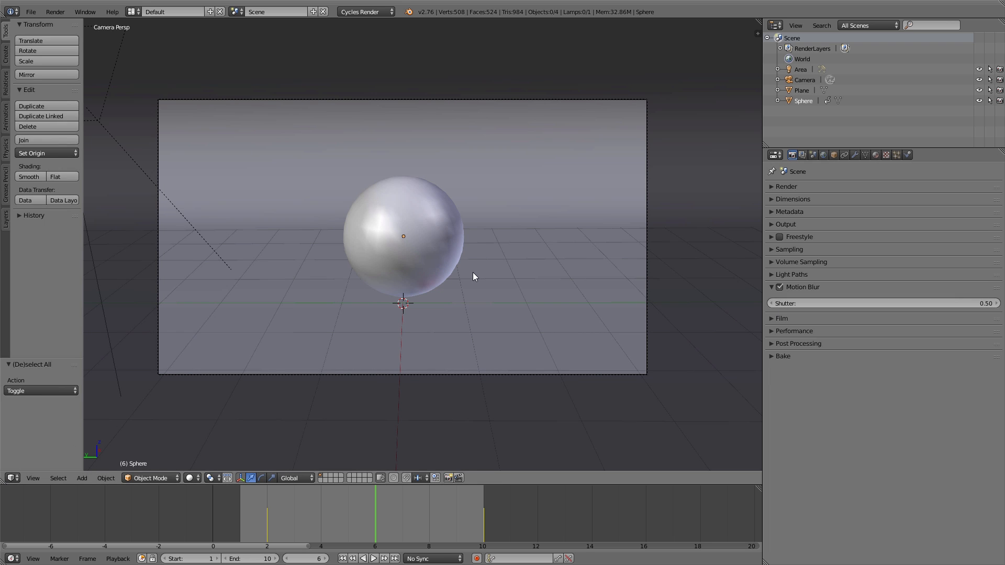
{"action": "key", "text": "F12"}
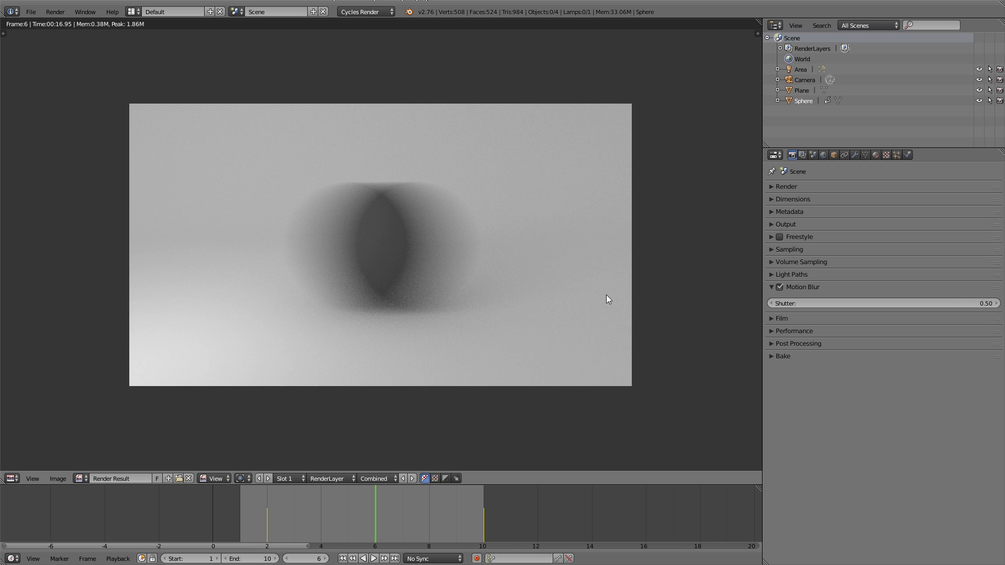
Set the motion blur shutter to 0.10 in the sphere scene and render the frame again.
{"action": "left_click", "coordinate": [837, 304]}
{"action": "type", "text": "0.1"}
{"action": "key", "text": "Return"}
{"action": "key", "text": "F12"}
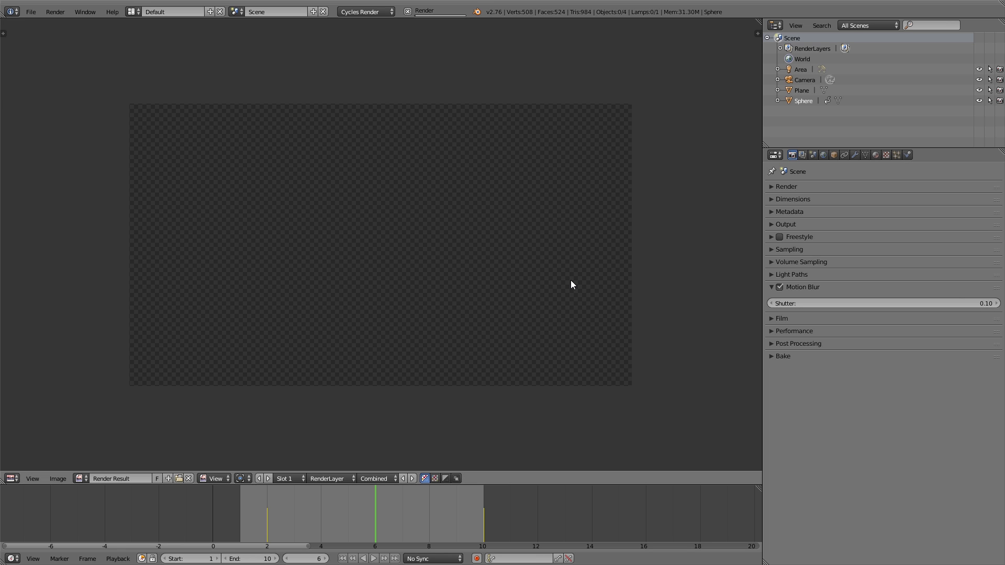
Raise the sphere scene's motion blur shutter to 0.90 and render the frame again.
{"action": "left_click", "coordinate": [837, 304]}
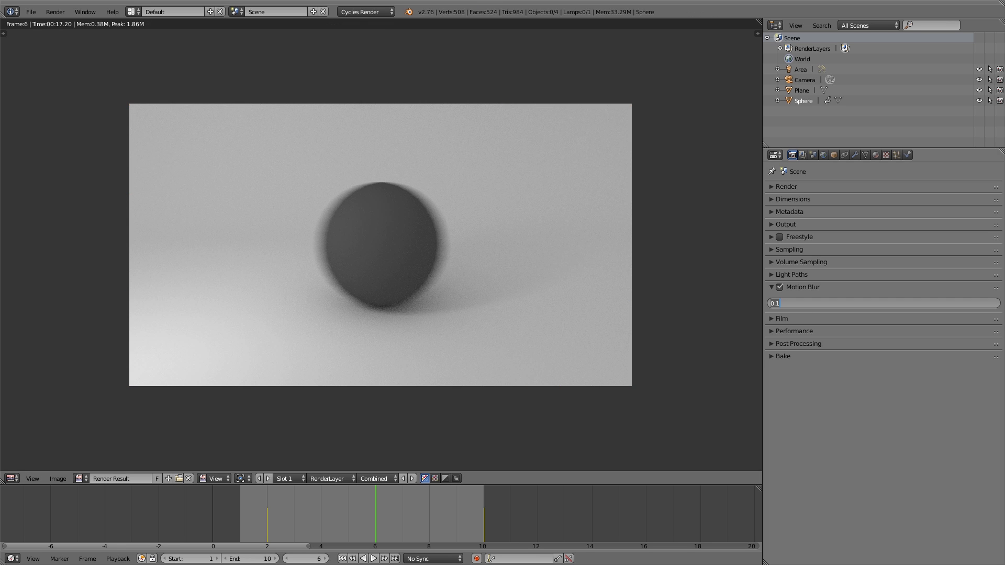
{"action": "type", "text": "0.9"}
{"action": "key", "text": "Return"}
{"action": "key", "text": "F12"}
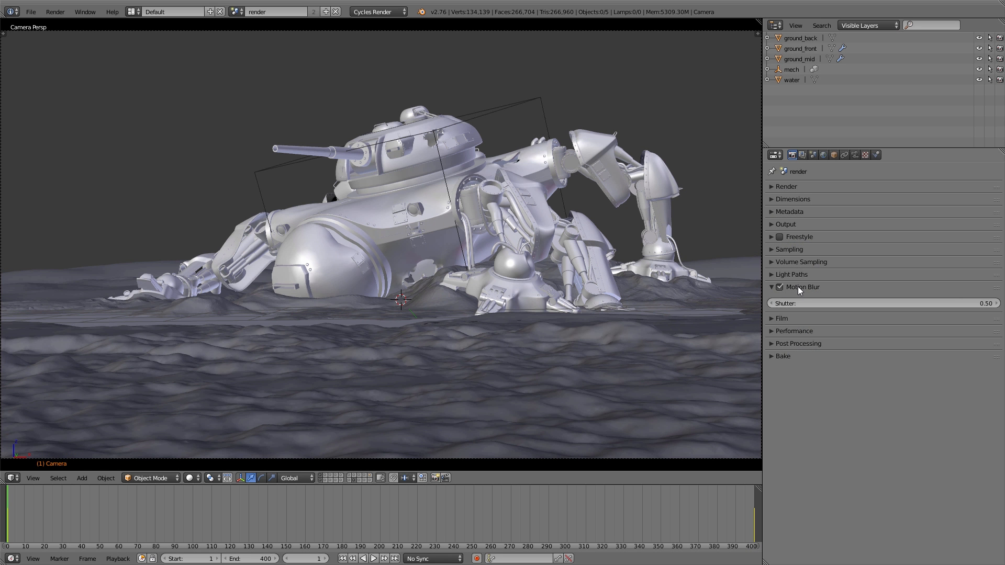
Choose CUDA as the compute device in the user preferences and set the mech scene's render device to GPU Compute.
{"action": "left_click", "coordinate": [798, 287]}
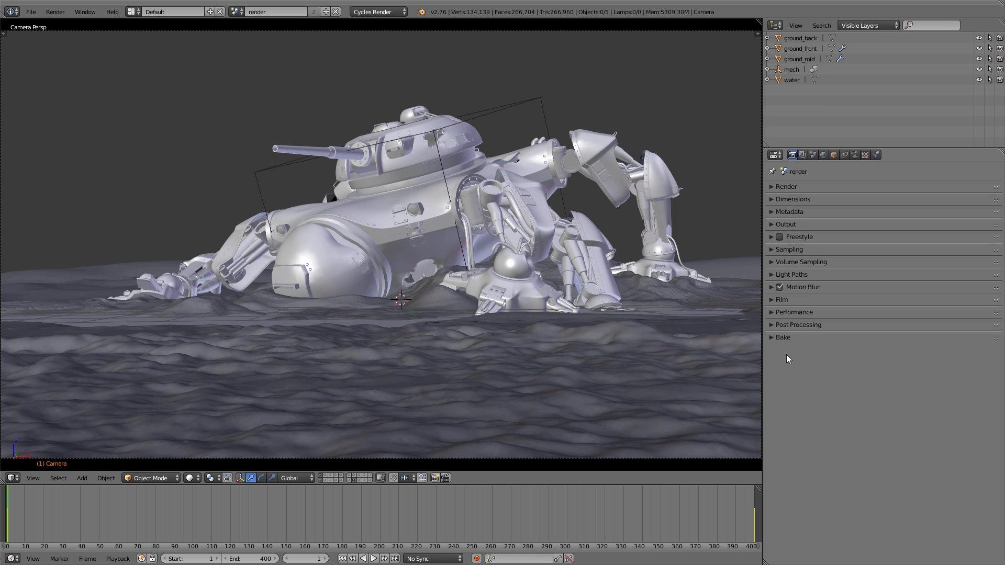
{"action": "left_click", "coordinate": [790, 312]}
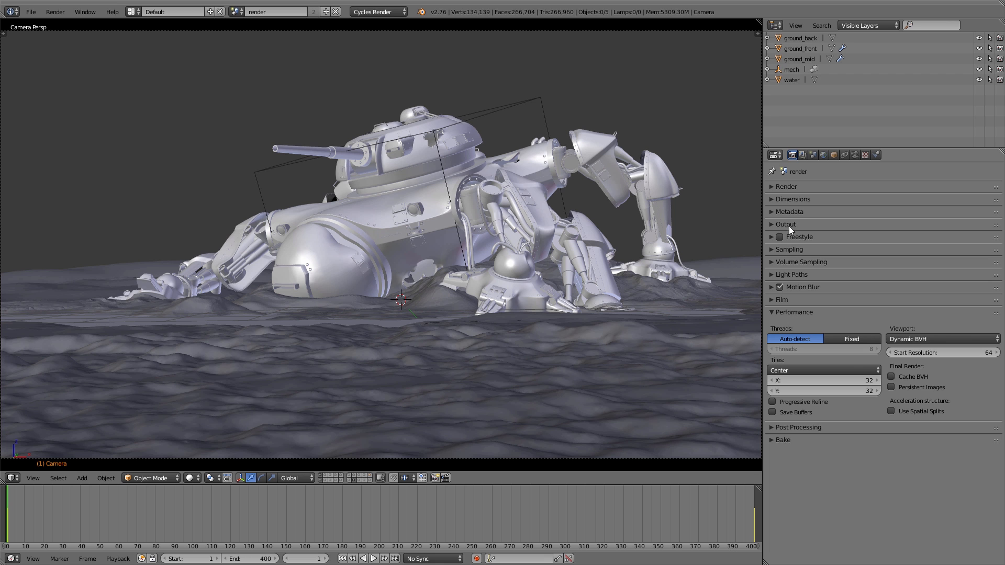
{"action": "left_click", "coordinate": [790, 187]}
{"action": "key", "text": "ctrl+alt+u"}
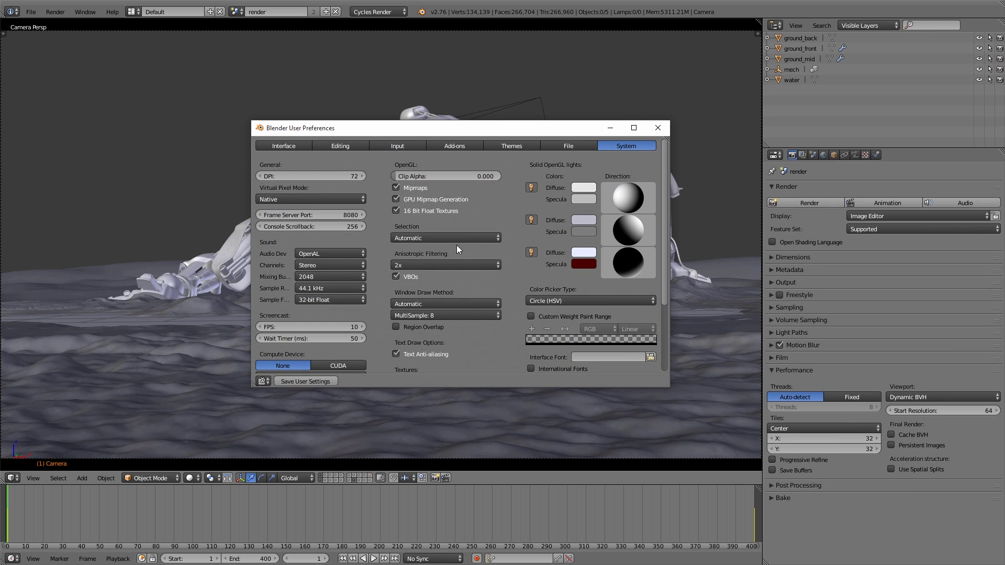
{"action": "scroll", "coordinate": [355, 290], "scroll_direction": "down", "scroll_amount": 3}
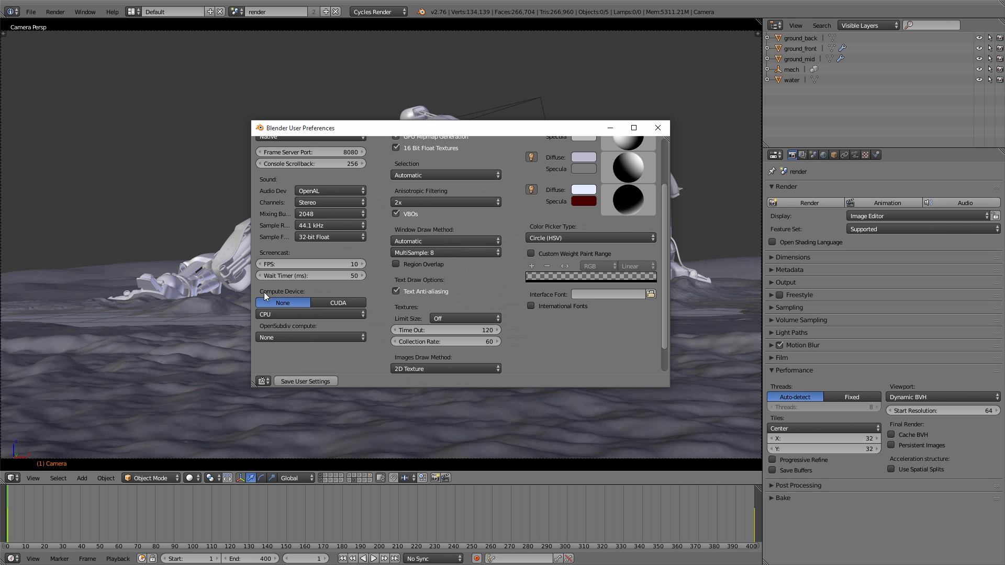
{"action": "left_click", "coordinate": [329, 302]}
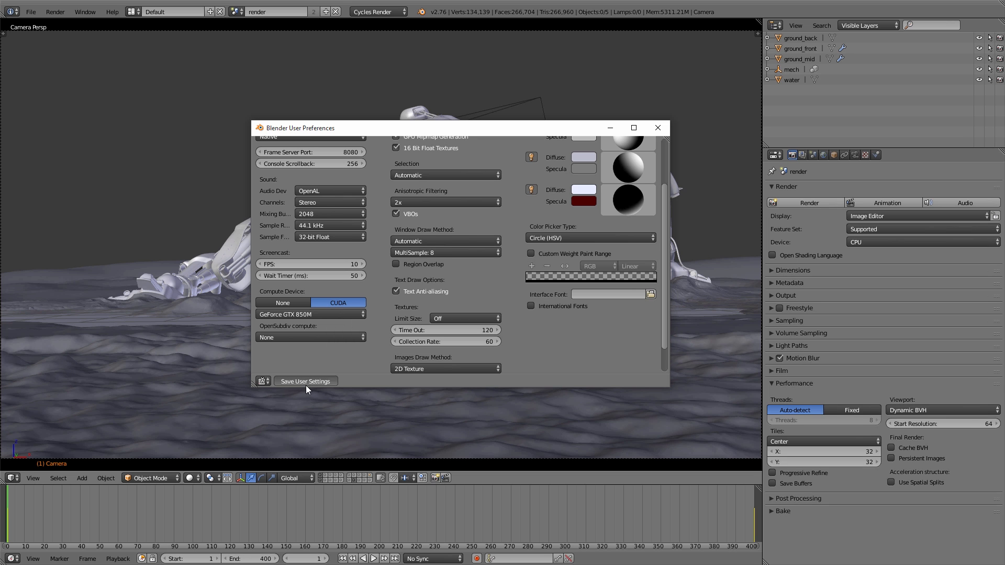
{"action": "left_click", "coordinate": [657, 128]}
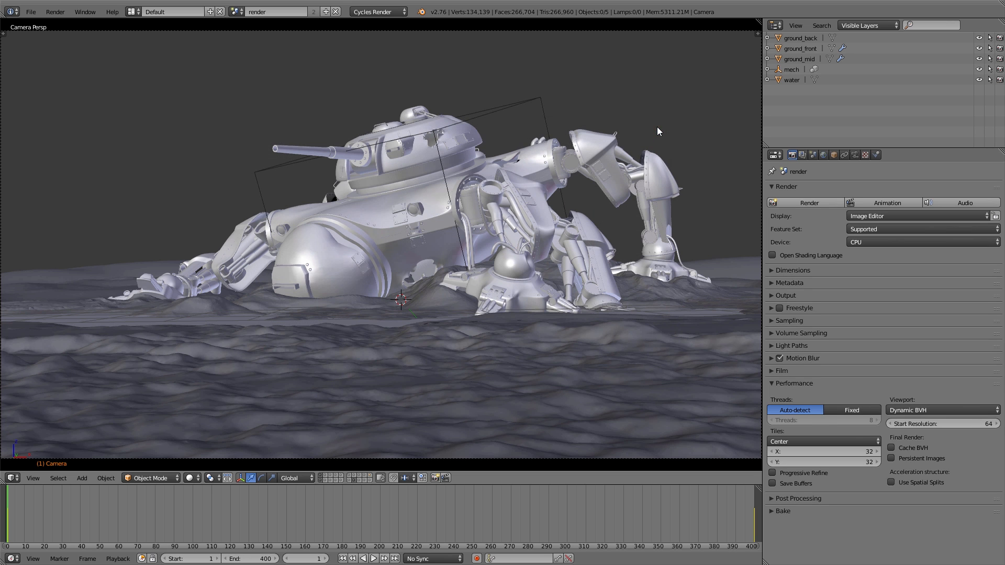
{"action": "left_click", "coordinate": [869, 243]}
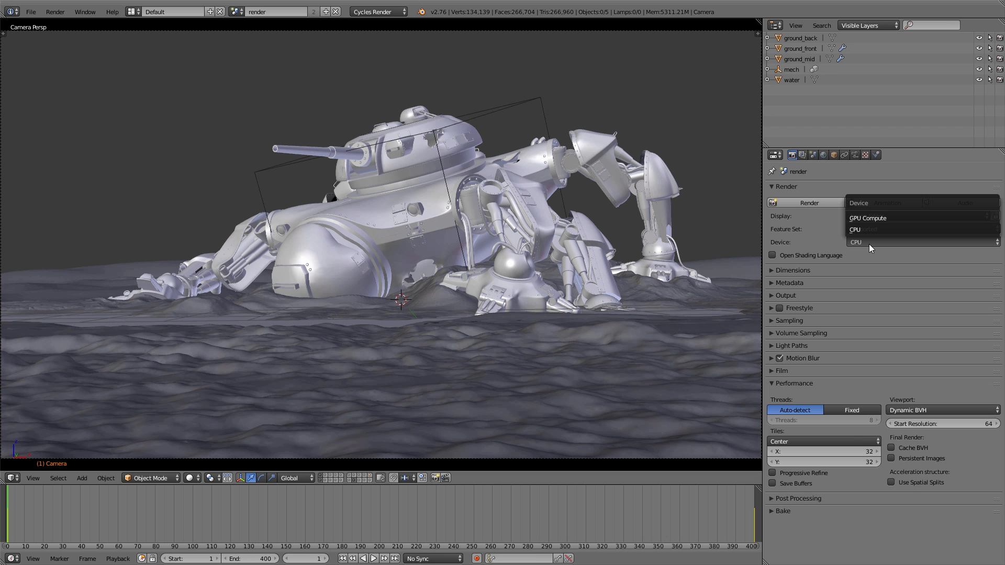
{"action": "left_click", "coordinate": [878, 214]}
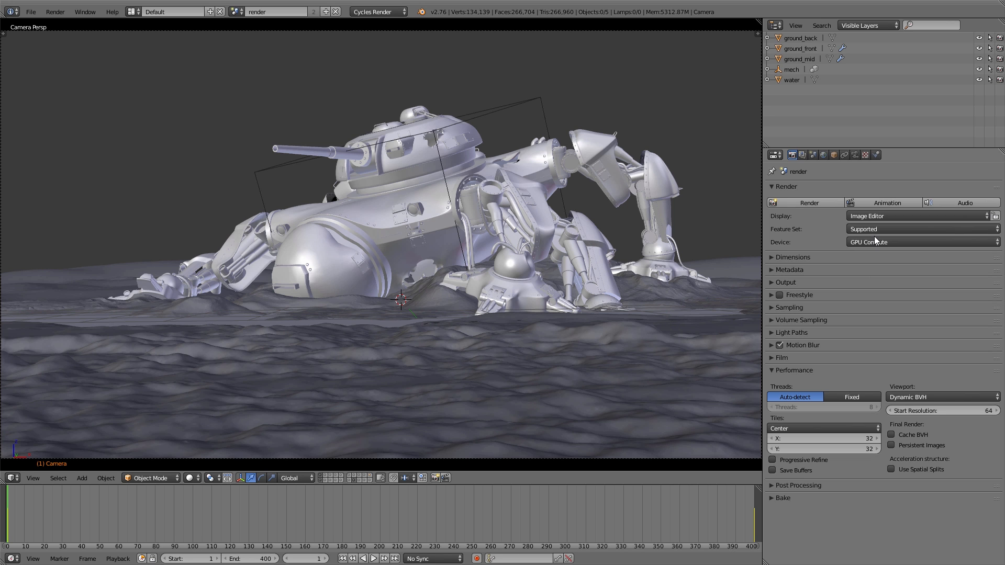
Set the mech scene's render device back to CPU with a tile size of 32 by 32.
{"action": "left_click", "coordinate": [875, 239]}
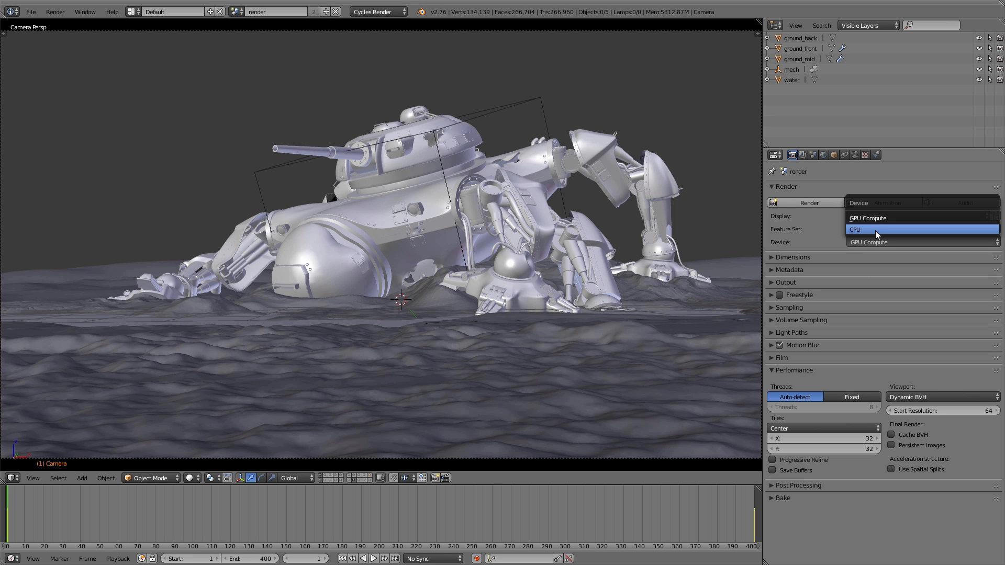
{"action": "left_click", "coordinate": [875, 230]}
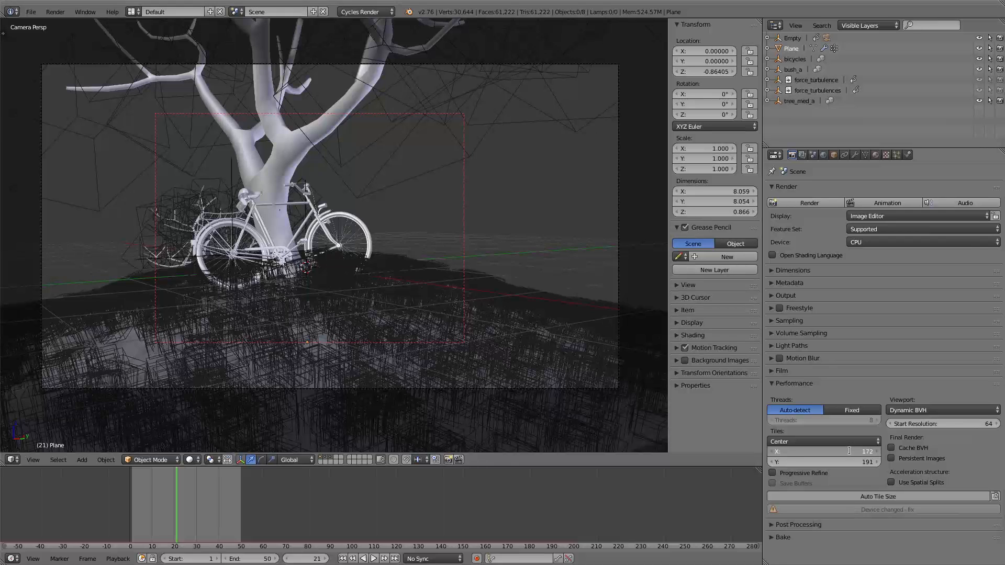
{"action": "double_click", "coordinate": [850, 451]}
{"action": "type", "text": "32"}
{"action": "key", "text": "Tab"}
{"action": "type", "text": "32"}
{"action": "key", "text": "Return"}
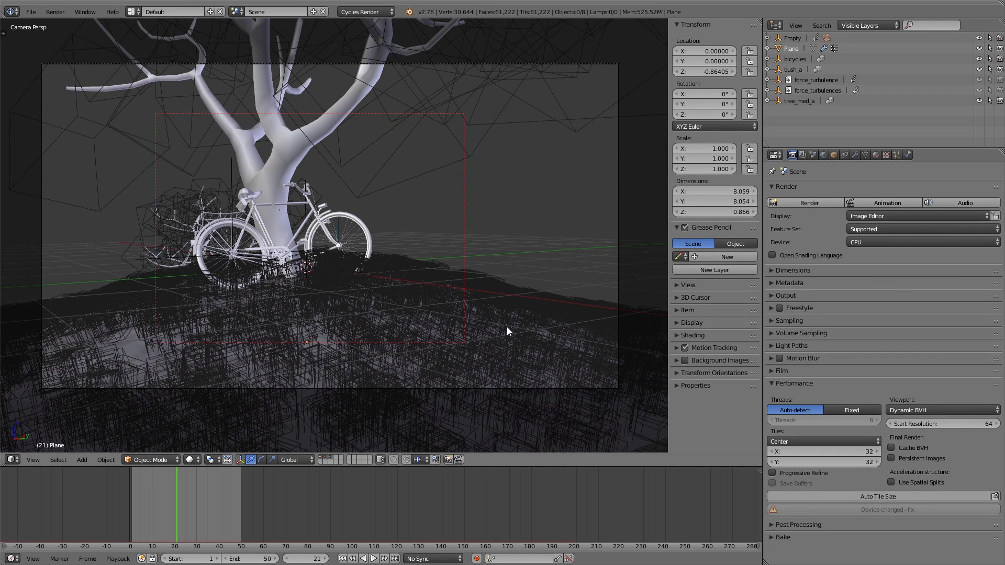
Render frame 21 of the bicycle scene on the CPU and switch between render slots 2 and 1.
{"action": "key", "text": "F12"}
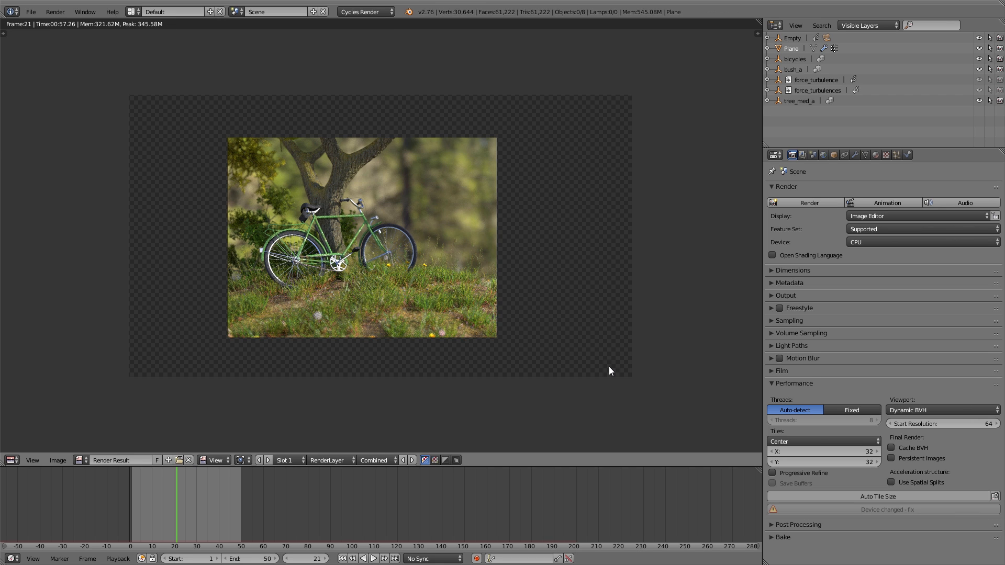
{"action": "left_click", "coordinate": [287, 461]}
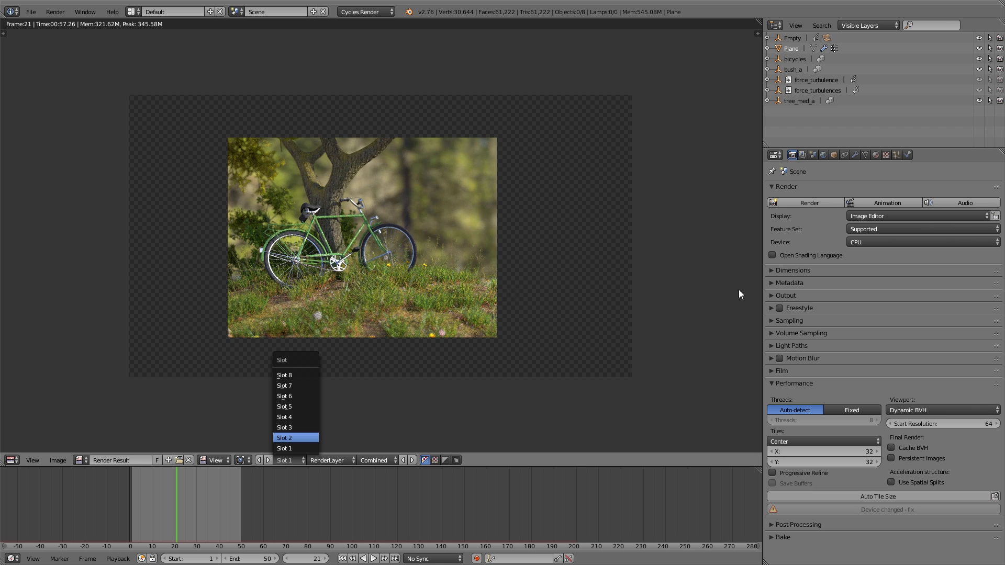
{"action": "left_click", "coordinate": [287, 438]}
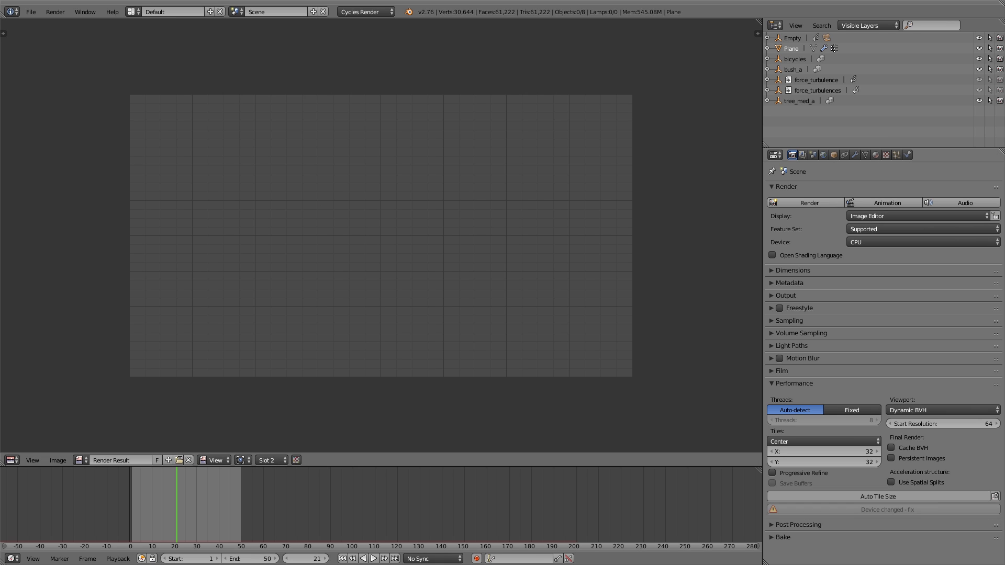
{"action": "key", "text": "j"}
Set the bicycle scene's render device to GPU Compute with a tile size of 256 by 256.
{"action": "left_click", "coordinate": [880, 242]}
{"action": "left_click", "coordinate": [880, 218]}
{"action": "left_click", "coordinate": [837, 439]}
{"action": "type", "text": "256"}
{"action": "key", "text": "Tab"}
{"action": "type", "text": "256"}
{"action": "key", "text": "Return"}
Switch the bicycle scene's result to render slot 3 and render the frame again on the GPU.
{"action": "left_click", "coordinate": [288, 461]}
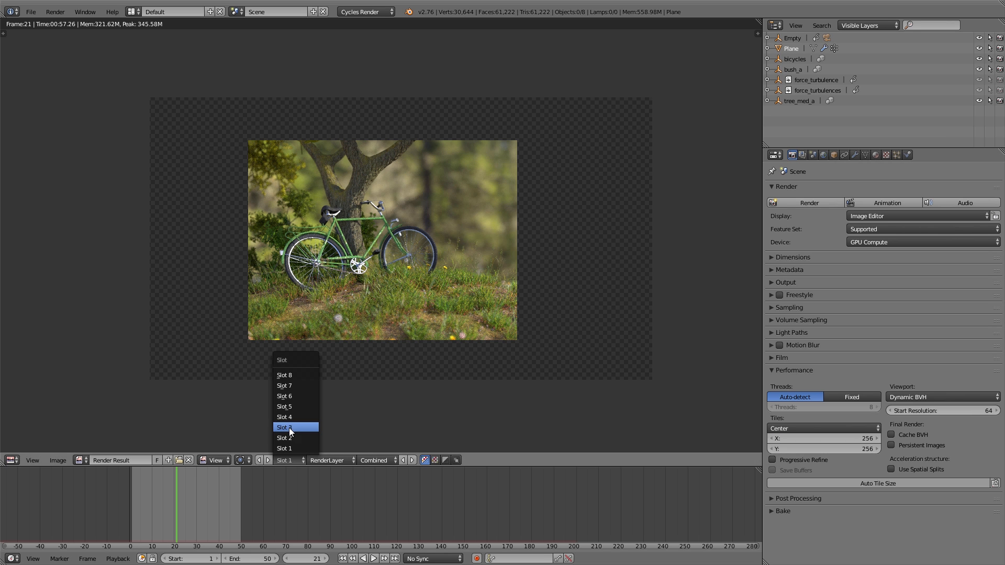
{"action": "left_click", "coordinate": [289, 428]}
{"action": "left_click", "coordinate": [807, 203]}
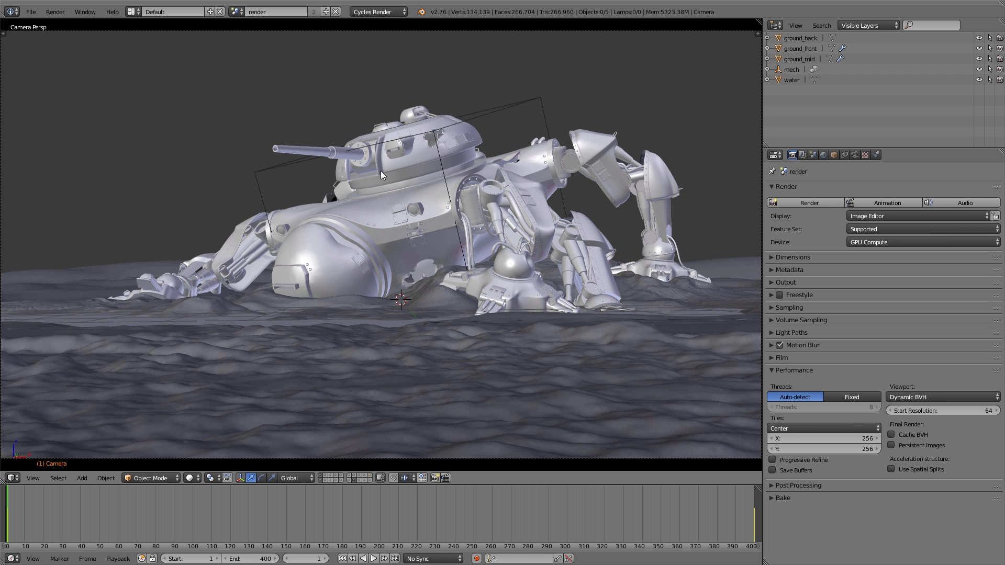
Enable the Auto Tile Size add-on in the user preferences and save the user settings.
{"action": "key", "text": "ctrl+alt+u"}
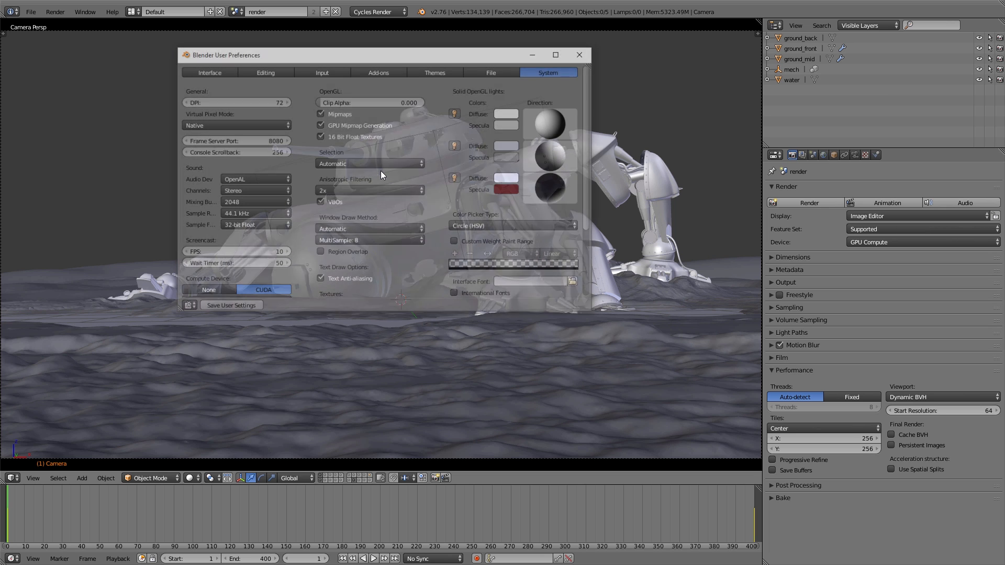
{"action": "left_click", "coordinate": [381, 71]}
{"action": "left_click", "coordinate": [202, 89]}
{"action": "type", "text": "auto"}
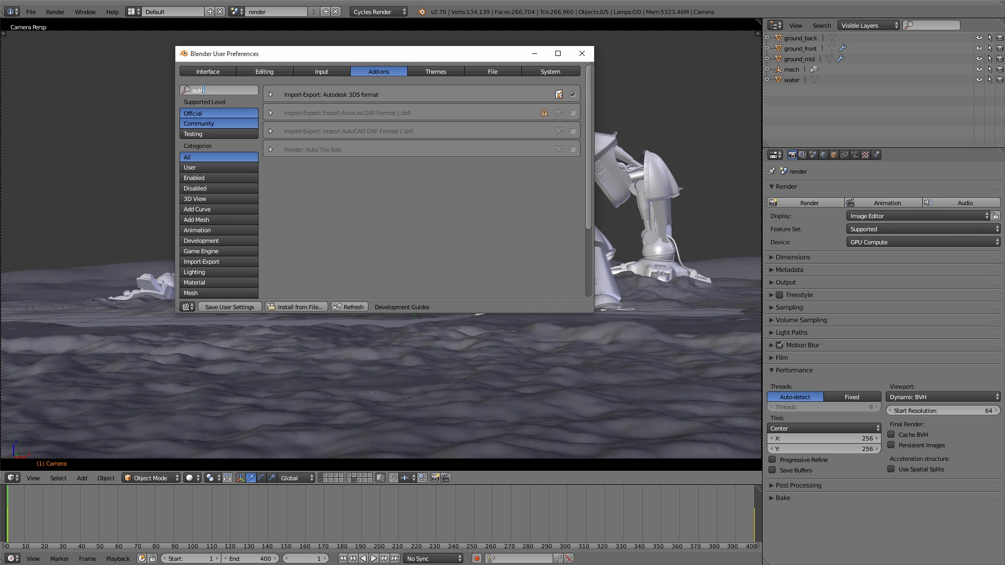
{"action": "key", "text": "Return"}
{"action": "left_click", "coordinate": [572, 150]}
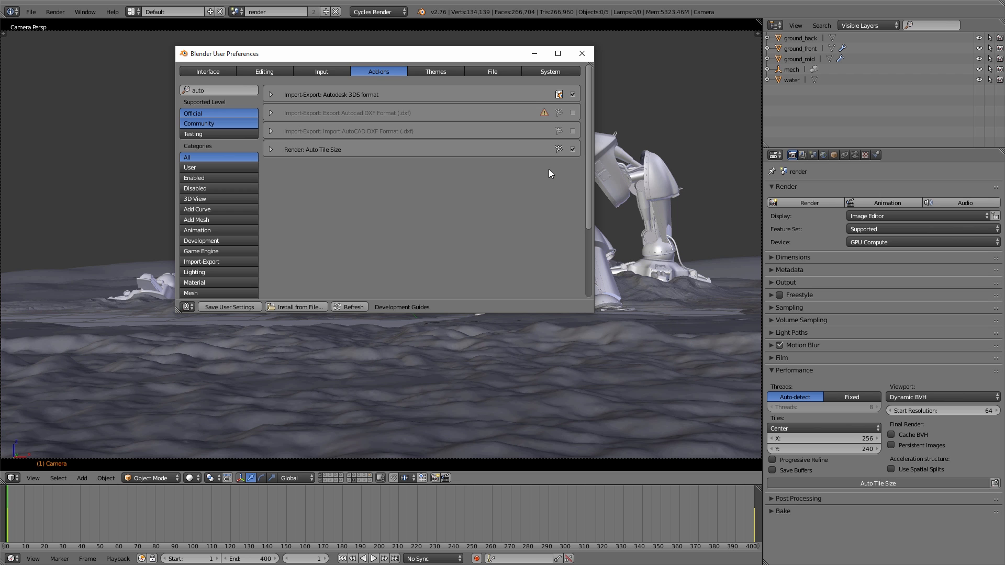
{"action": "left_click", "coordinate": [244, 308]}
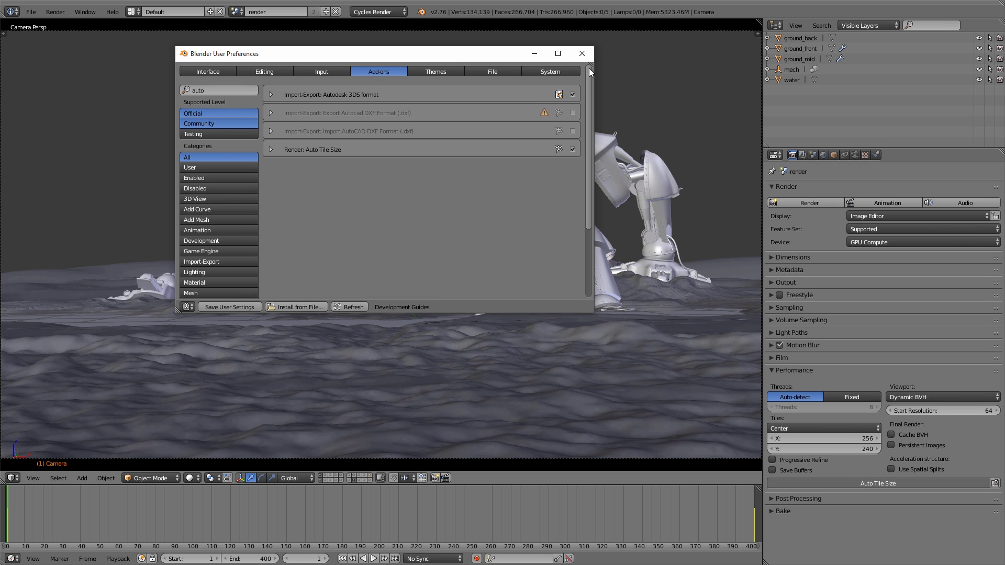
{"action": "left_click", "coordinate": [582, 54]}
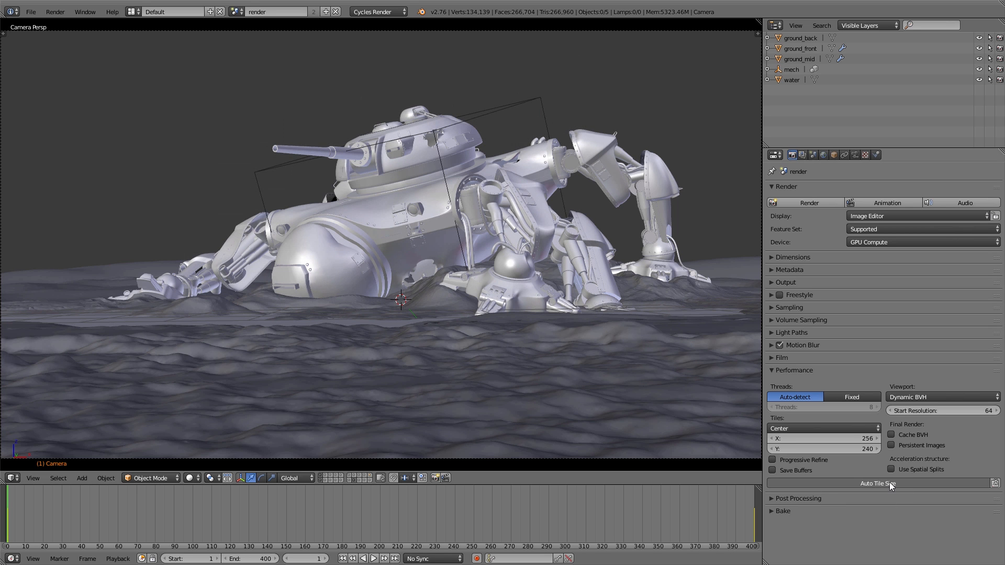
Switch the mech scene's render device to CPU and back to GPU Compute to check the automatic tile sizes.
{"action": "left_click", "coordinate": [881, 242]}
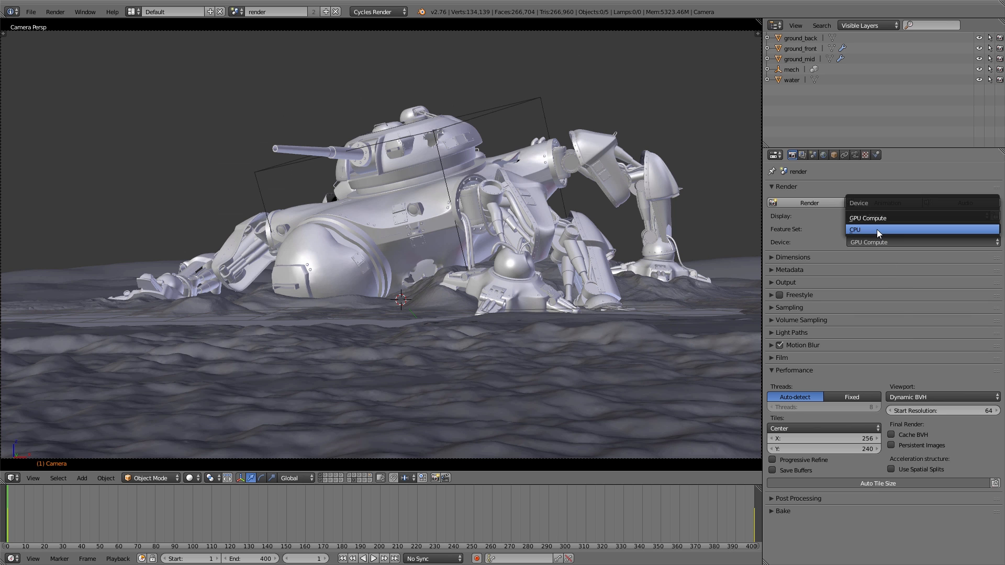
{"action": "left_click", "coordinate": [878, 230]}
{"action": "left_click", "coordinate": [872, 241]}
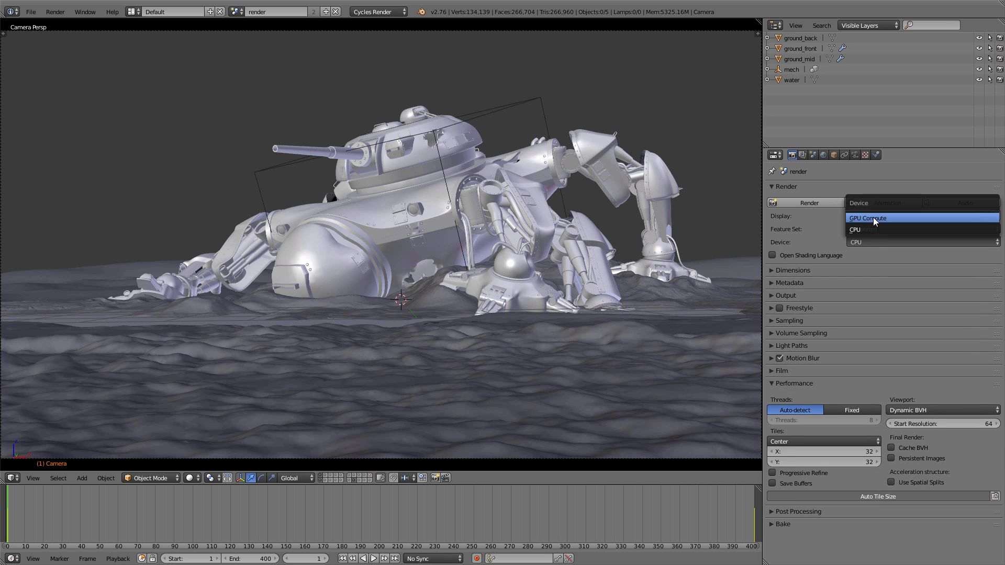
{"action": "left_click", "coordinate": [874, 218]}
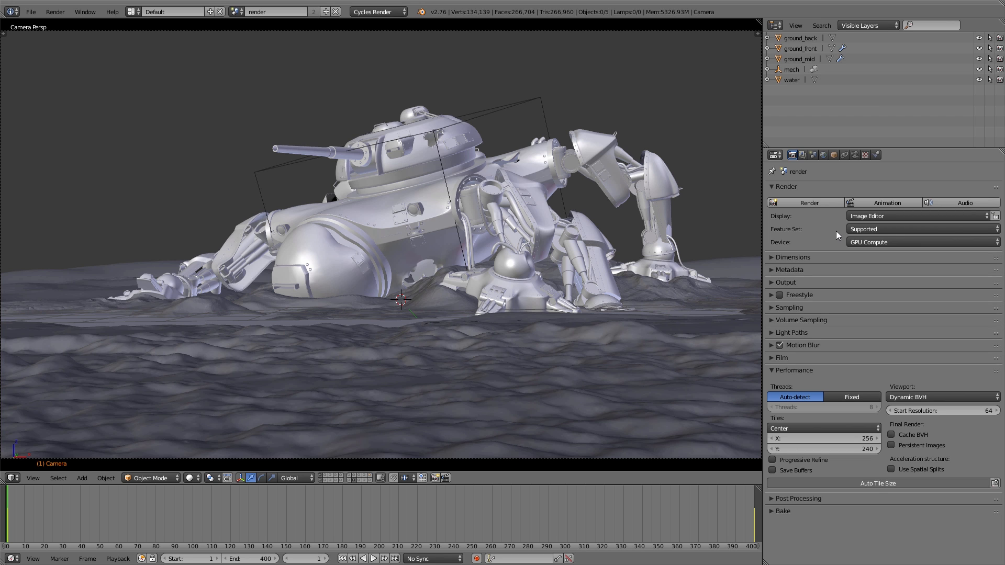
{"action": "left_click", "coordinate": [825, 369]}
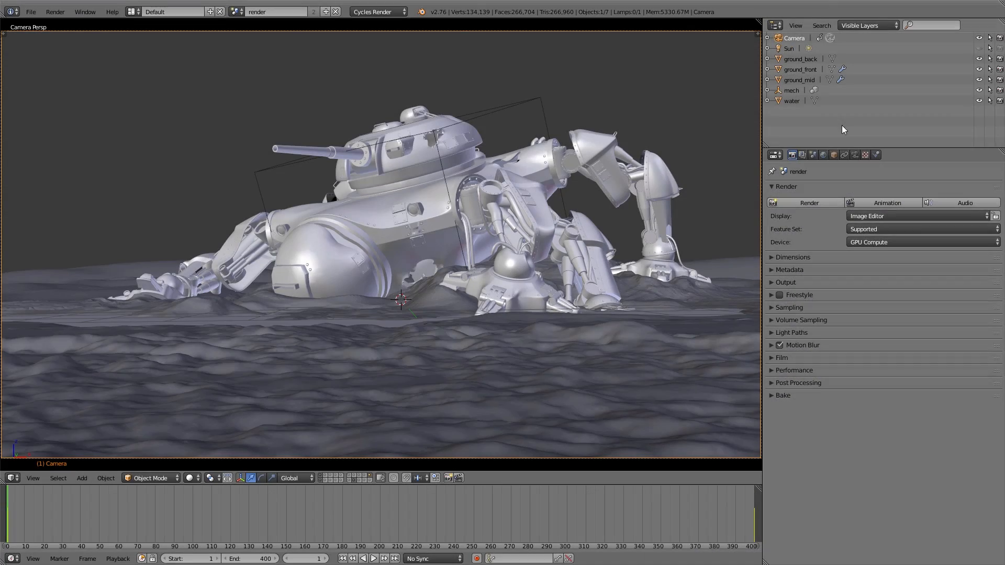
Open the camera's depth of field settings and turn on the display of its limits.
{"action": "left_click", "coordinate": [856, 155]}
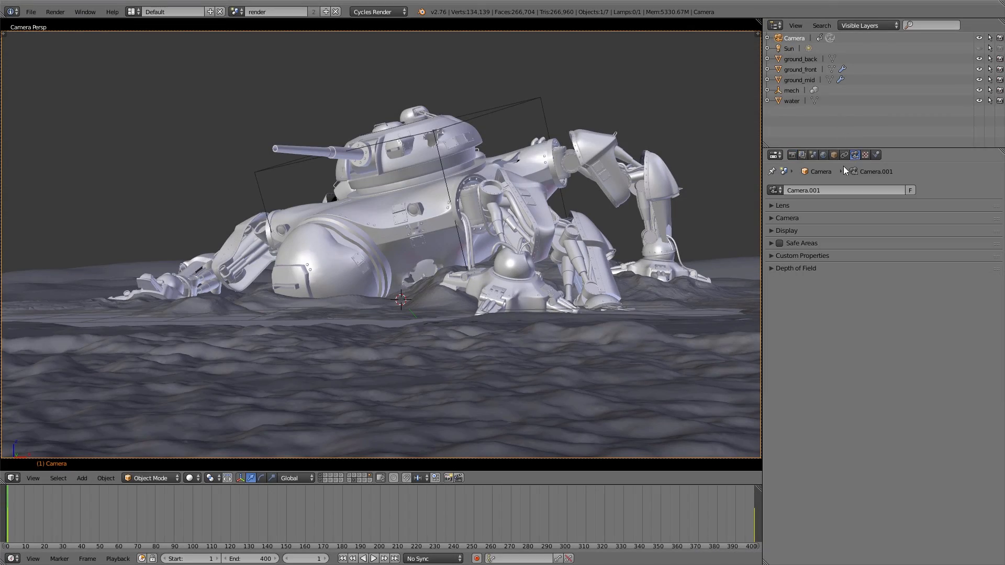
{"action": "left_click", "coordinate": [796, 268]}
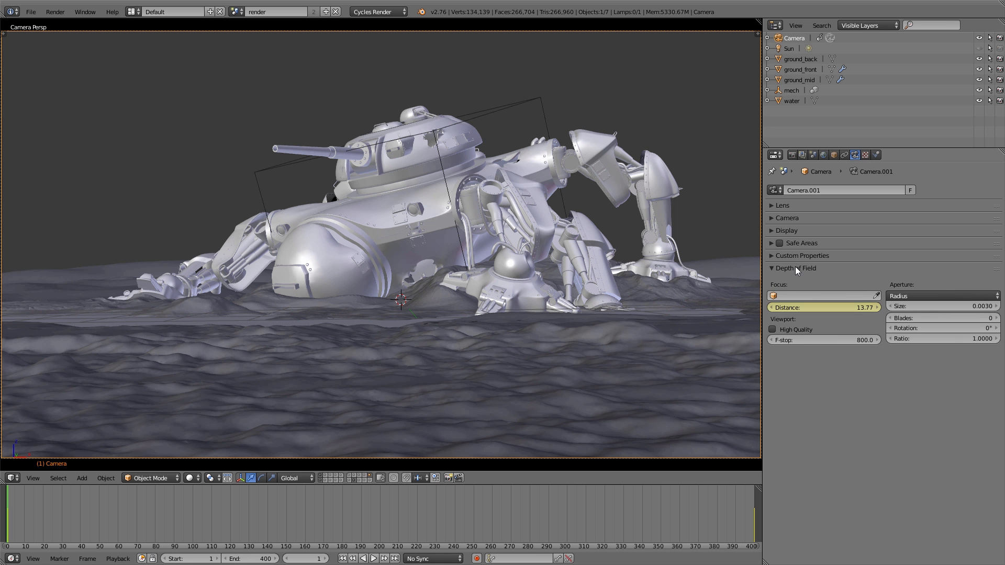
{"action": "left_click", "coordinate": [795, 229]}
{"action": "scroll", "coordinate": [374, 262], "scroll_direction": "down", "scroll_amount": 4}
{"action": "middle_click_drag", "start_coordinate": [388, 268], "coordinate": [500, 294]}
{"action": "middle_click_drag", "start_coordinate": [306, 286], "coordinate": [608, 284], "text": "shift"}
{"action": "left_click", "coordinate": [773, 247]}
Examine the camera's focus point from outside the camera view while scrubbing through the animated focus distance.
{"action": "scroll", "coordinate": [701, 258], "scroll_direction": "down", "scroll_amount": 2}
{"action": "middle_click_drag", "start_coordinate": [132, 265], "coordinate": [259, 270], "text": "shift"}
{"action": "middle_click_drag", "start_coordinate": [403, 303], "coordinate": [301, 294], "text": "shift"}
{"action": "mouse_move", "coordinate": [817, 370]}
{"action": "left_mouse_down"}
{"action": "mouse_move", "coordinate": [765, 370]}
{"action": "mouse_move", "coordinate": [807, 370]}
{"action": "left_mouse_up"}
{"action": "left_click_drag", "start_coordinate": [52, 510], "coordinate": [736, 508]}
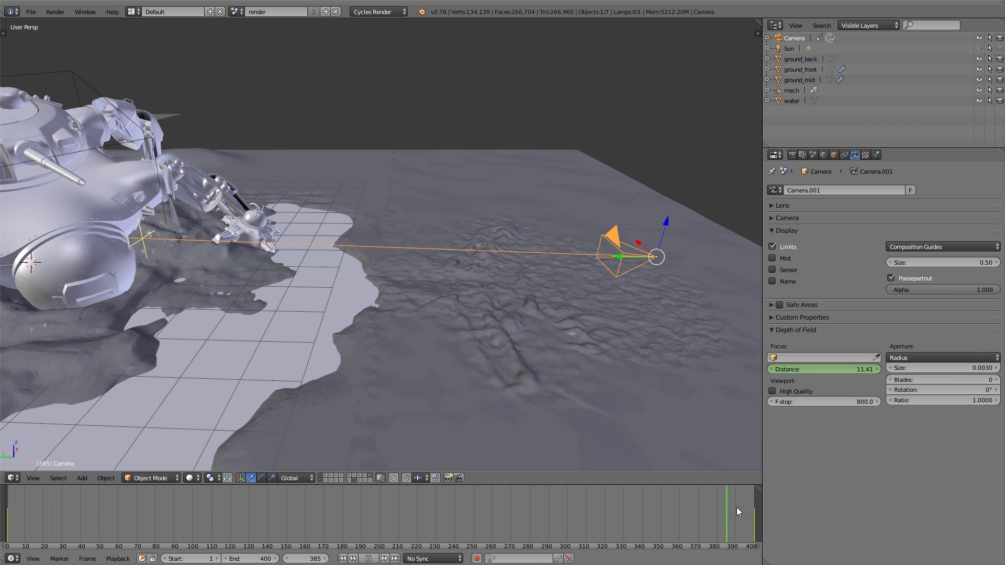
{"action": "key", "text": "Escape"}
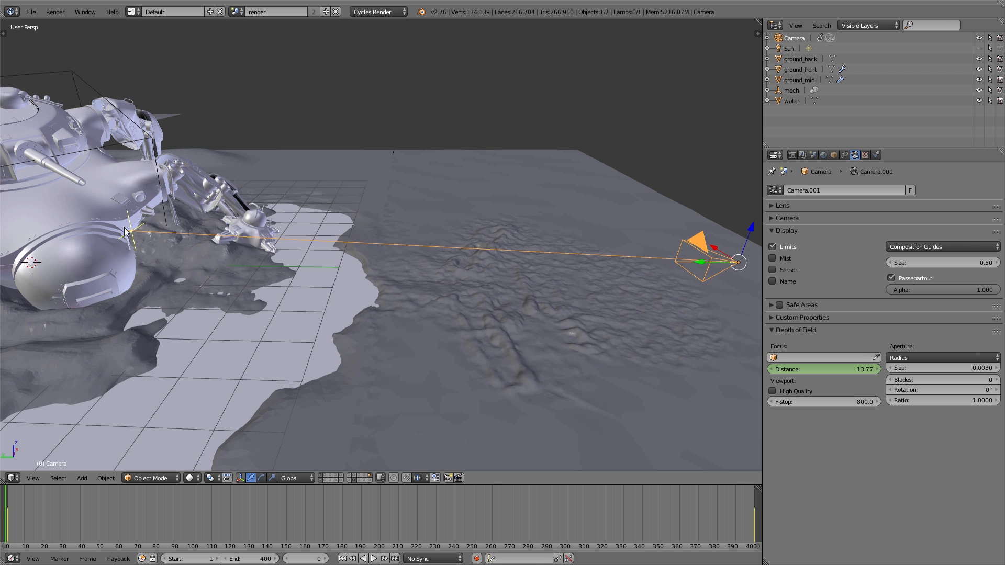
{"action": "left_click_drag", "start_coordinate": [26, 511], "coordinate": [757, 546]}
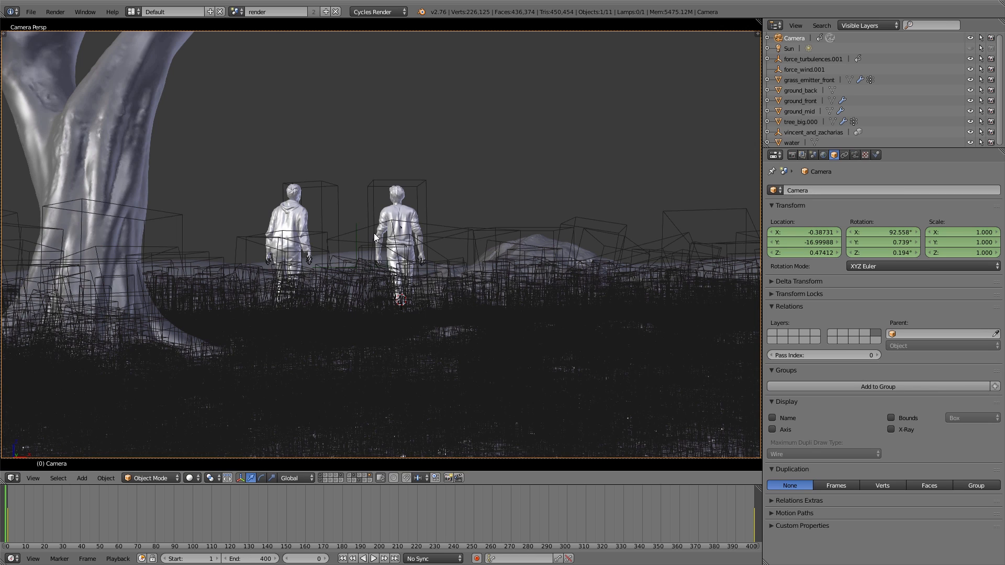
Set a render border around the two walking figures and show the camera view in rendered shading.
{"action": "key", "text": "b"}
{"action": "key", "text": "Escape"}
{"action": "key", "text": "ctrl+b"}
{"action": "left_click_drag", "start_coordinate": [204, 104], "coordinate": [472, 426]}
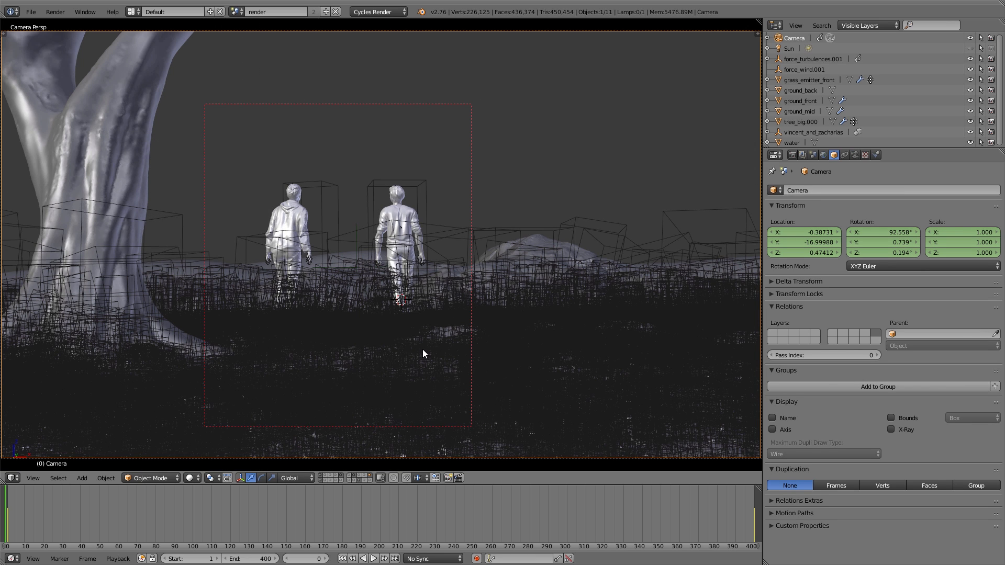
{"action": "key", "text": "shift+z"}
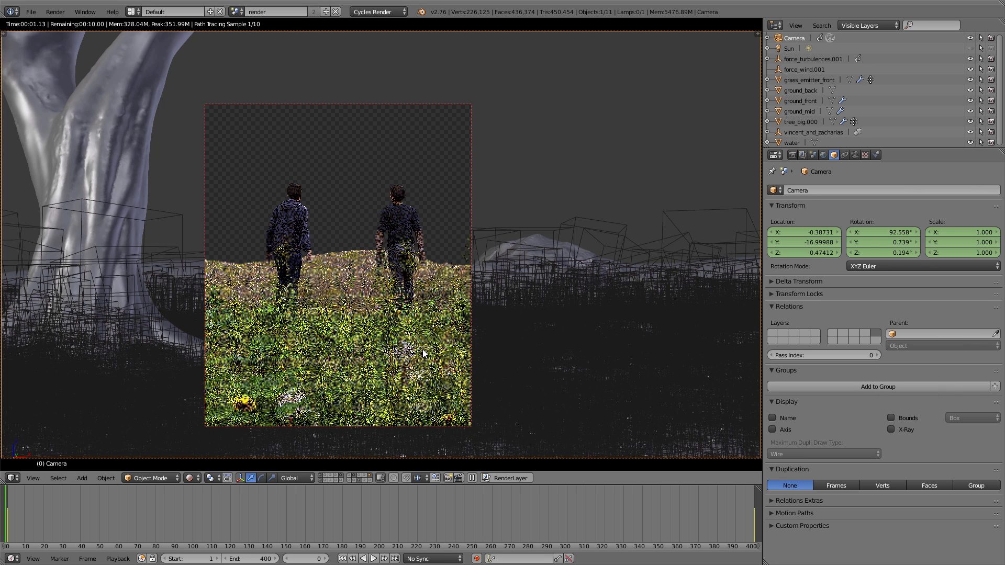
Set the camera's depth of field aperture size to 0.01.
{"action": "left_click", "coordinate": [855, 156]}
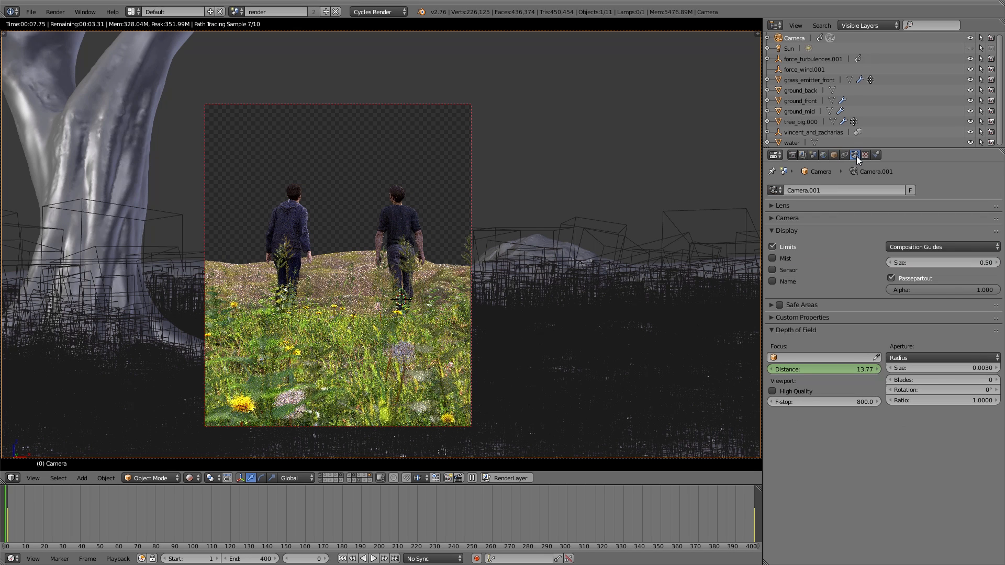
{"action": "left_click", "coordinate": [898, 370]}
{"action": "type", "text": "0.01"}
{"action": "key", "text": "Return"}
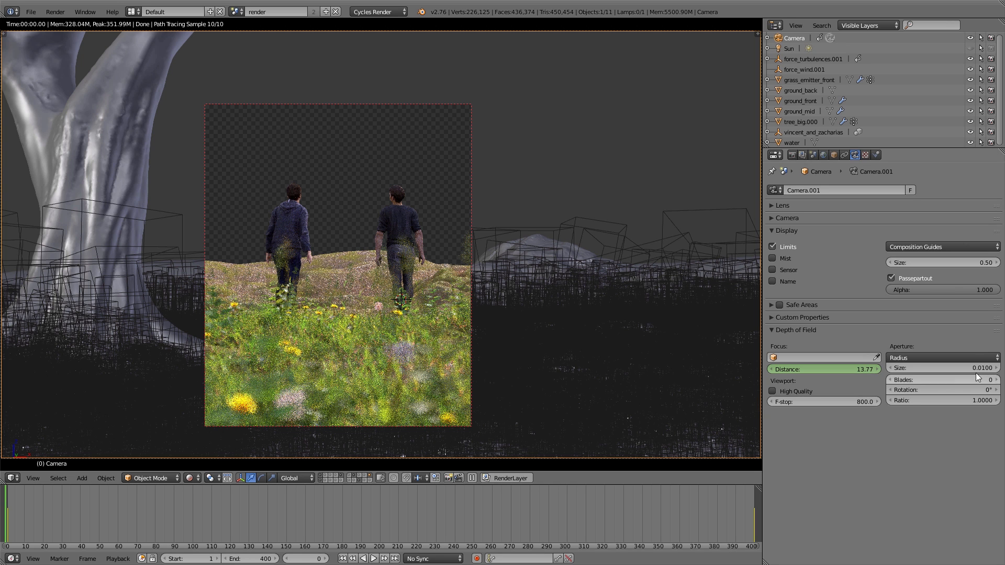
Set the camera's aperture size back to 0.003 and clear the render border around the figures.
{"action": "left_click", "coordinate": [950, 366]}
{"action": "type", "text": "0.003"}
{"action": "key", "text": "Return"}
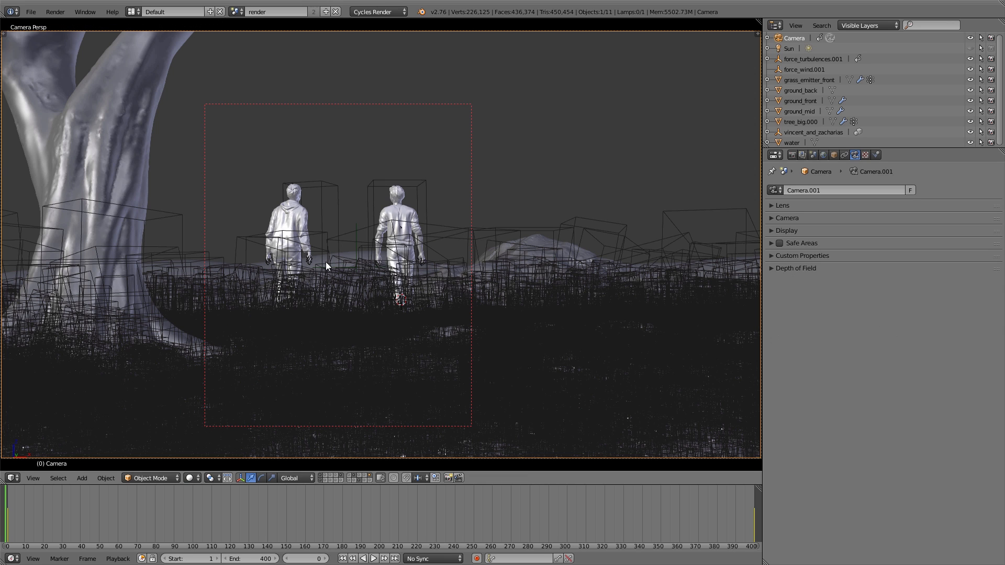
{"action": "key", "text": "ctrl+alt+b"}
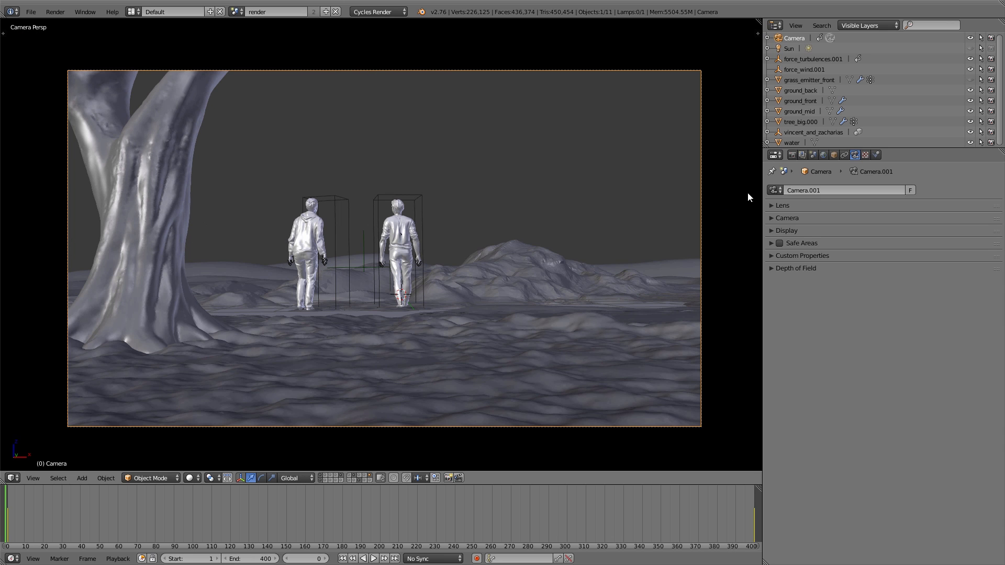
Browse for the render output location and create a new folder named scene_animation inside the rend folder.
{"action": "left_click", "coordinate": [794, 155]}
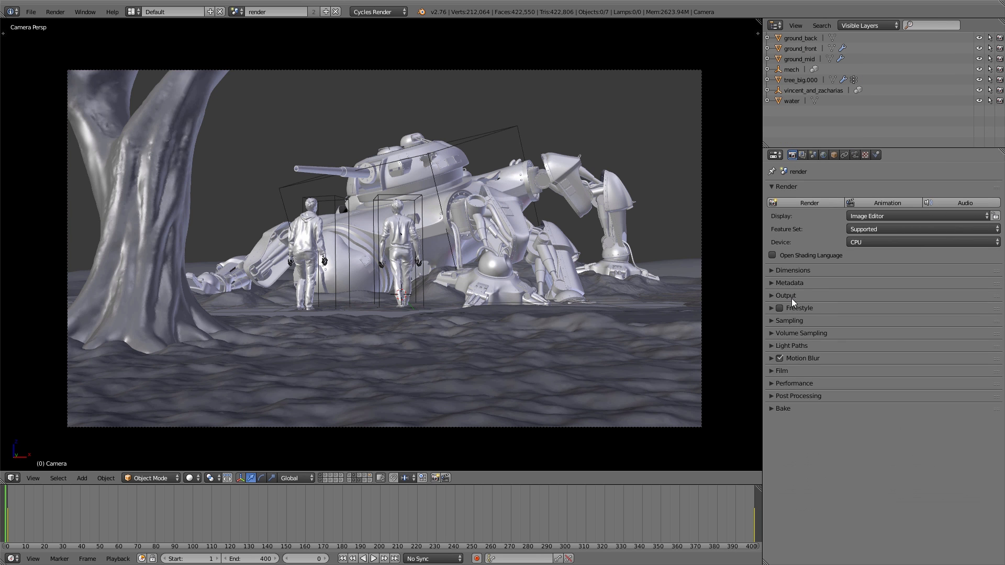
{"action": "left_click", "coordinate": [788, 296]}
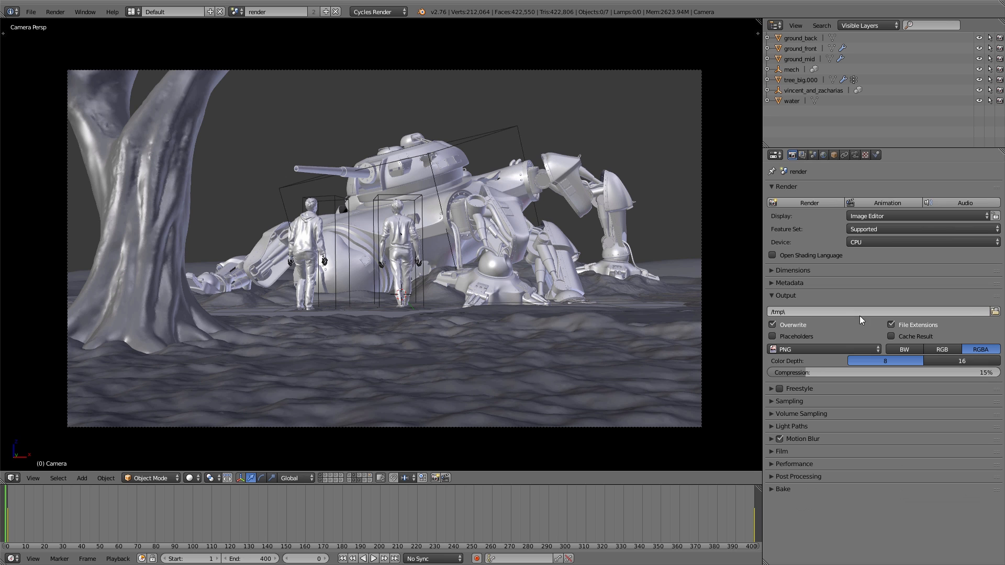
{"action": "left_click", "coordinate": [995, 311]}
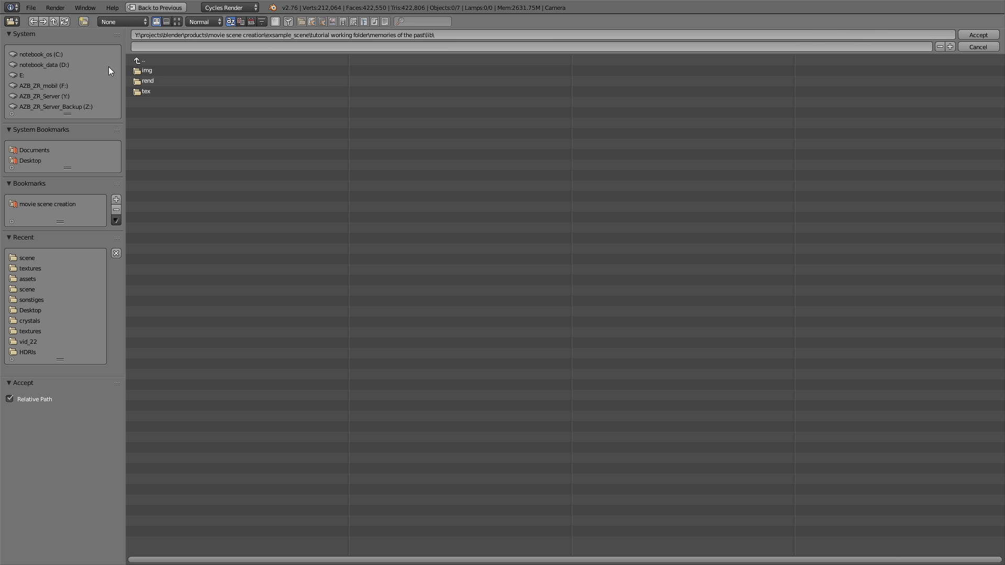
{"action": "left_click", "coordinate": [144, 81]}
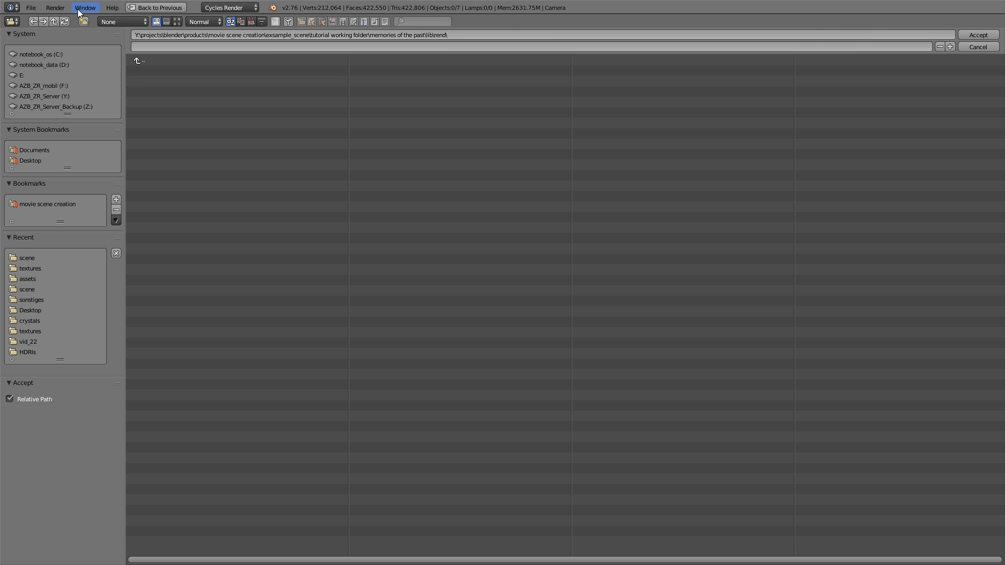
{"action": "left_click", "coordinate": [84, 21]}
{"action": "type", "text": "scene"}
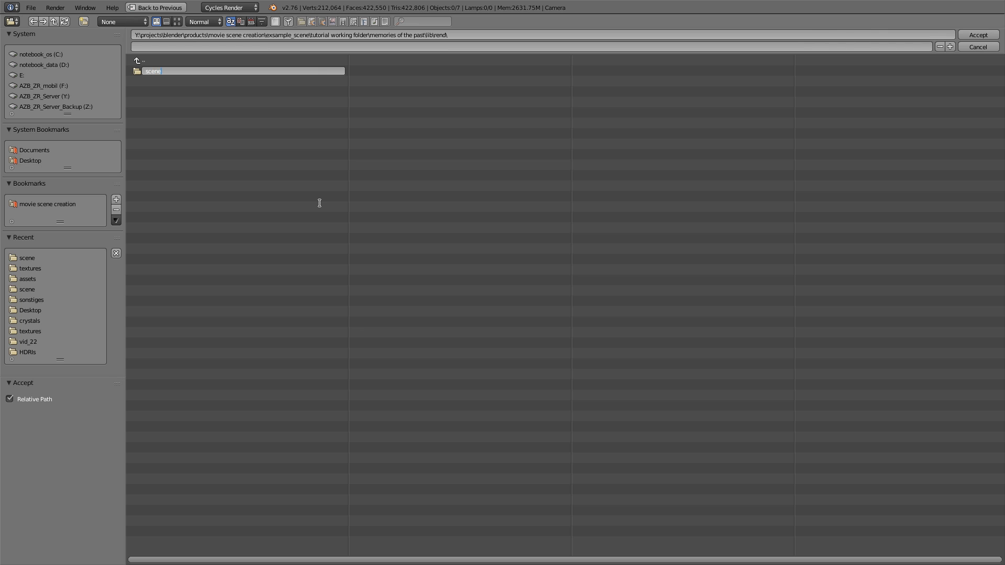
{"action": "type", "text": "_animation"}
{"action": "key", "text": "Return"}
Set the render output to the scene_animation folder with the file name prefix scene_.
{"action": "left_click", "coordinate": [167, 71]}
{"action": "type", "text": "scene"}
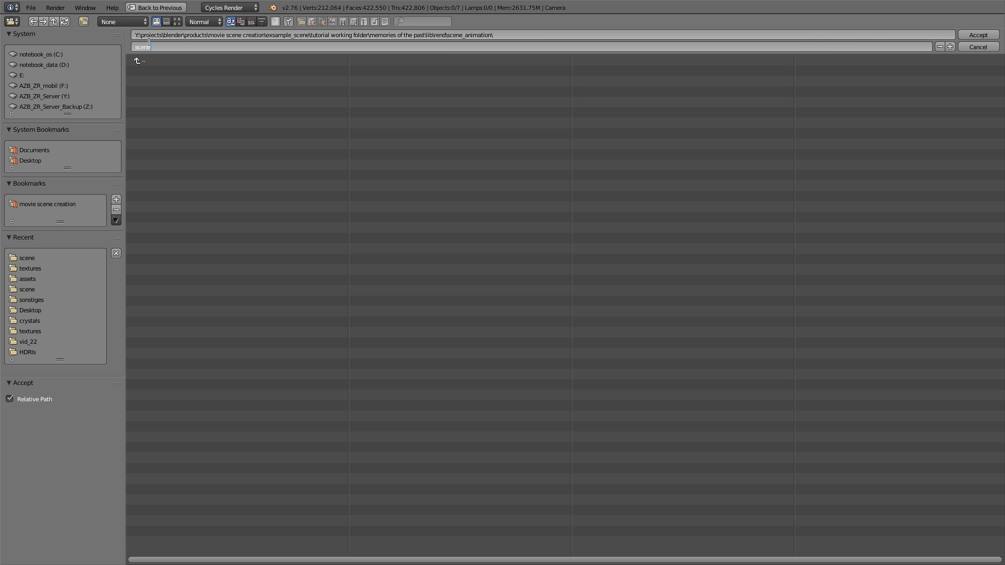
{"action": "type", "text": "_"}
{"action": "left_click", "coordinate": [981, 38]}
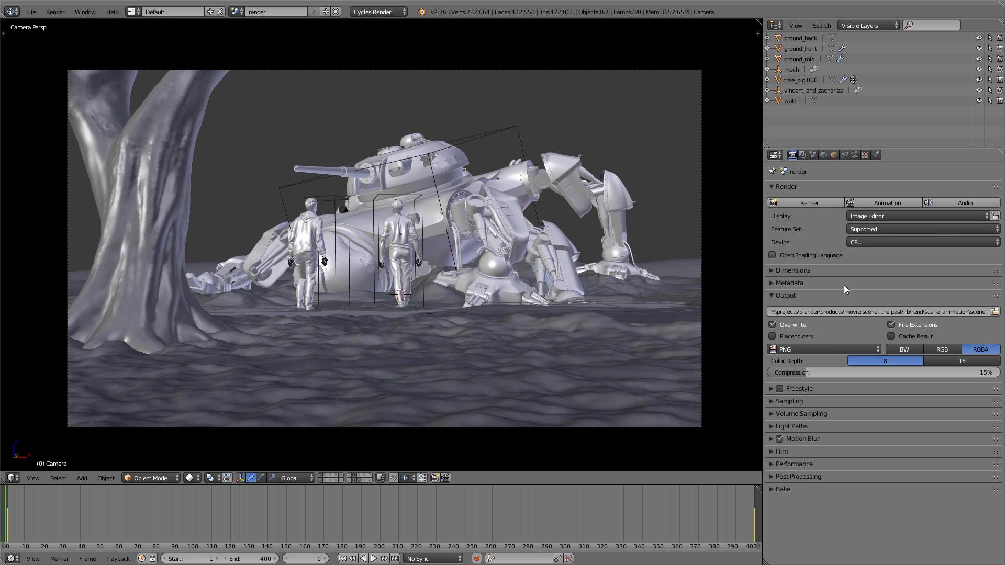
Keep PNG as the output format and set its compression to 50%.
{"action": "left_click", "coordinate": [819, 349]}
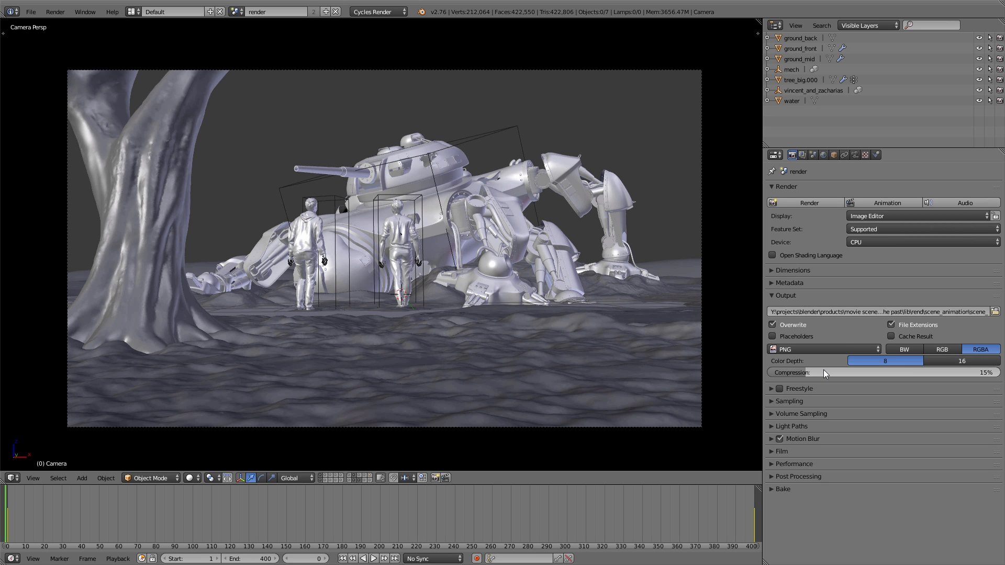
{"action": "left_click", "coordinate": [825, 372]}
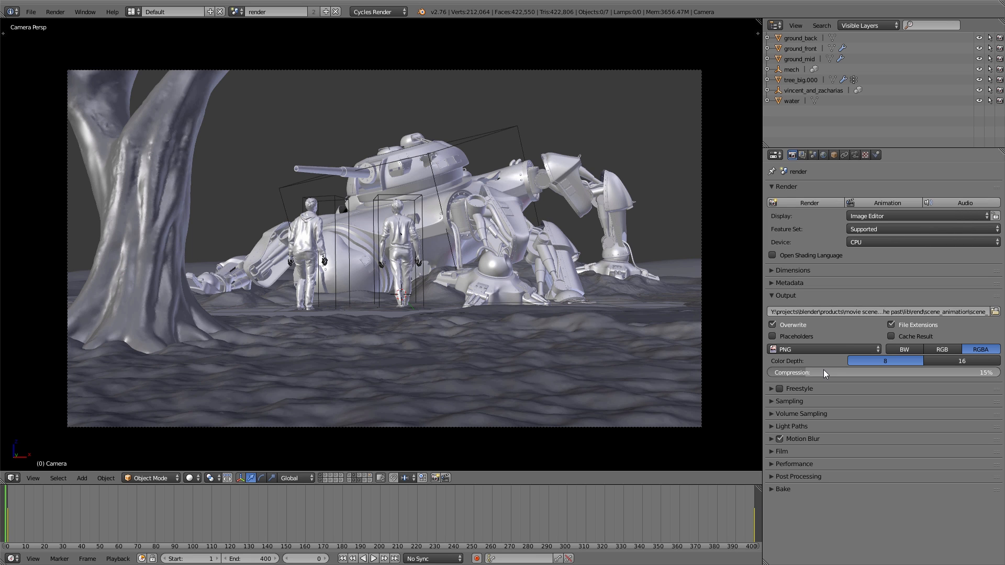
{"action": "type", "text": "50"}
{"action": "key", "text": "Return"}
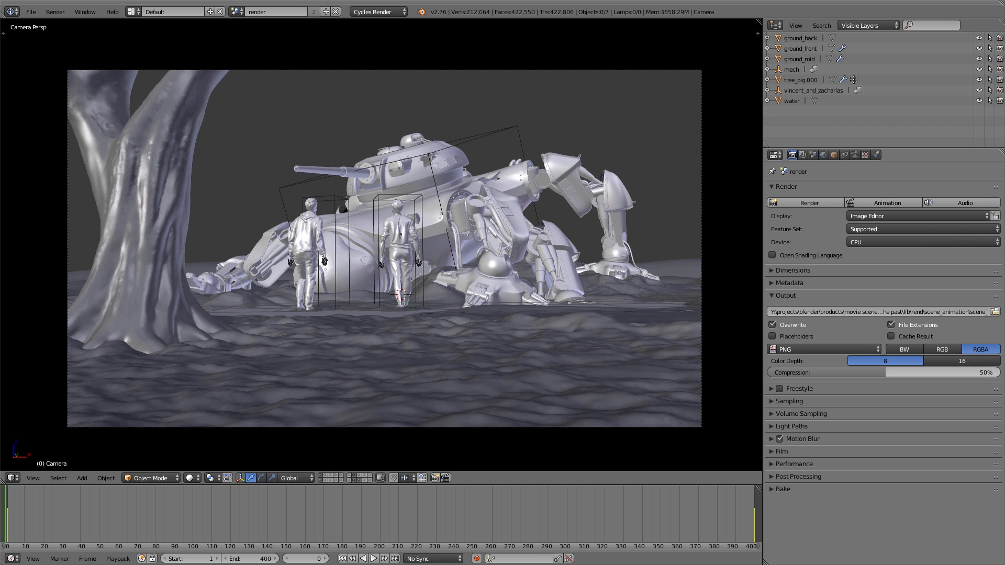
{"action": "left_click", "coordinate": [774, 295]}
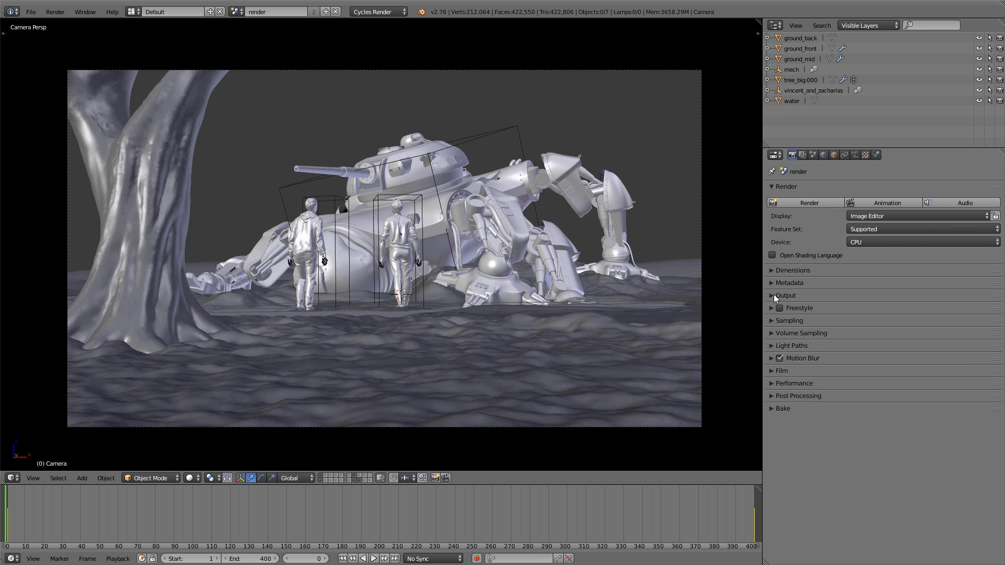